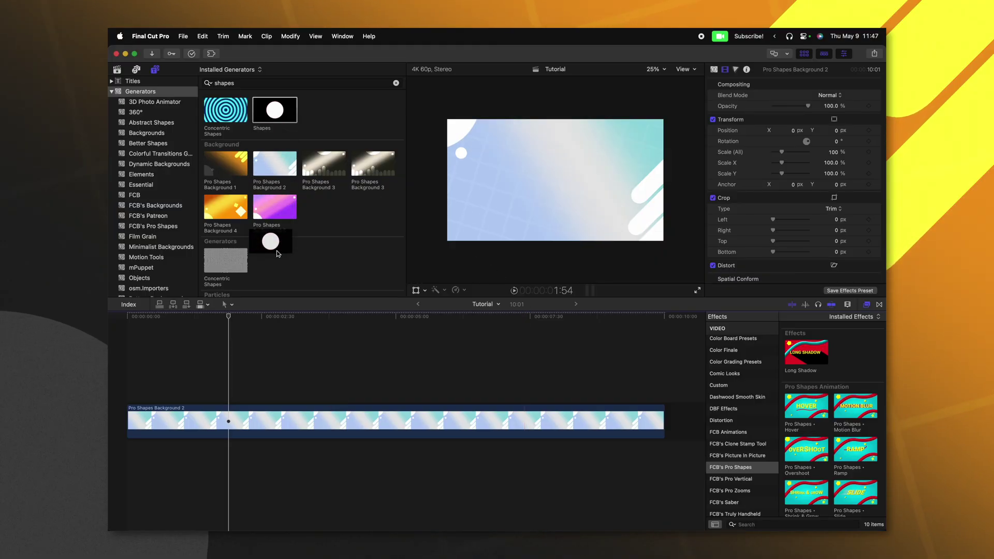
# - Add a Shapes generator clip above the background and change its shape to Square
pyautogui.moveTo(282, 112); pyautogui.dragTo(117, 366)
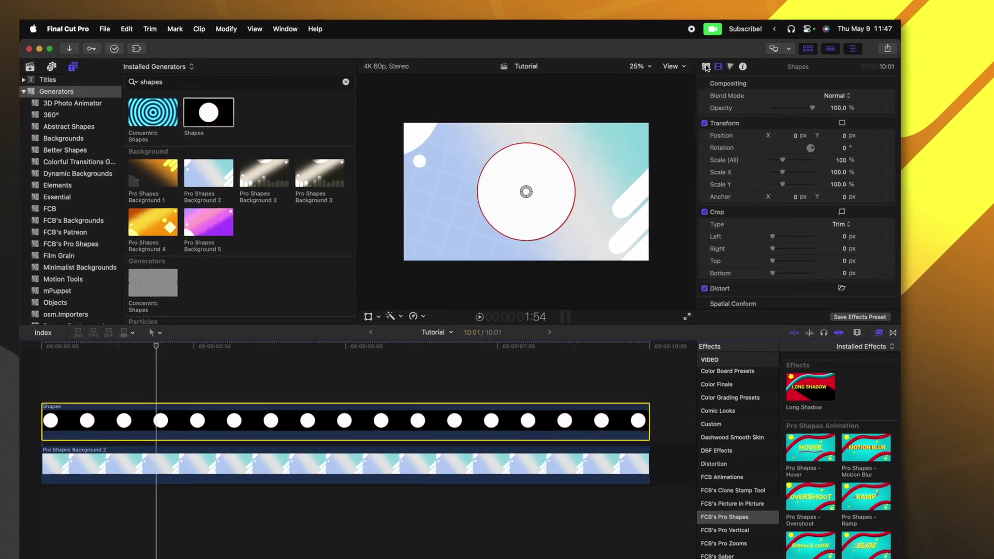
pyautogui.click(714, 69)
pyautogui.click(857, 97)
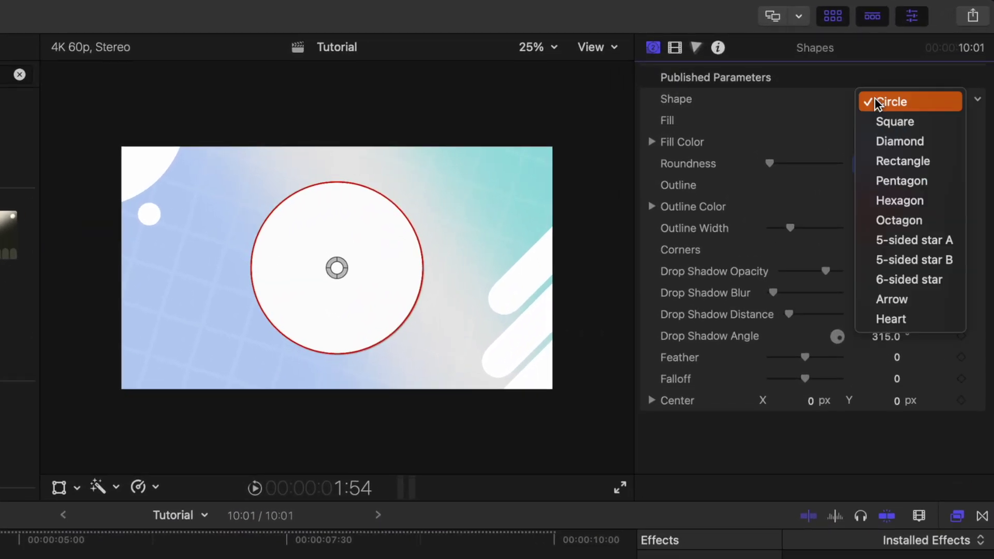
pyautogui.click(882, 118)
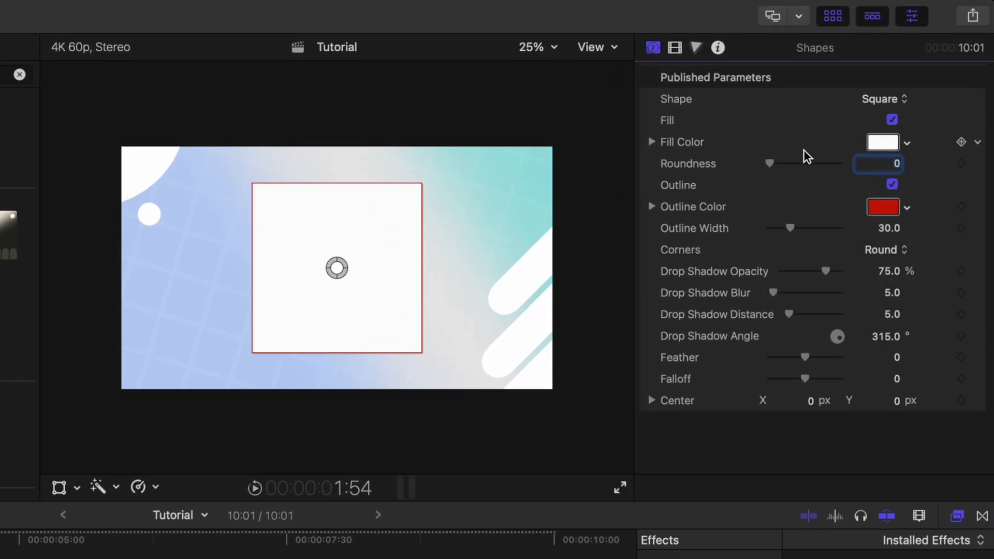
# - Thicken the square's red outline to about 45.99
pyautogui.moveTo(795, 229); pyautogui.dragTo(807, 229)
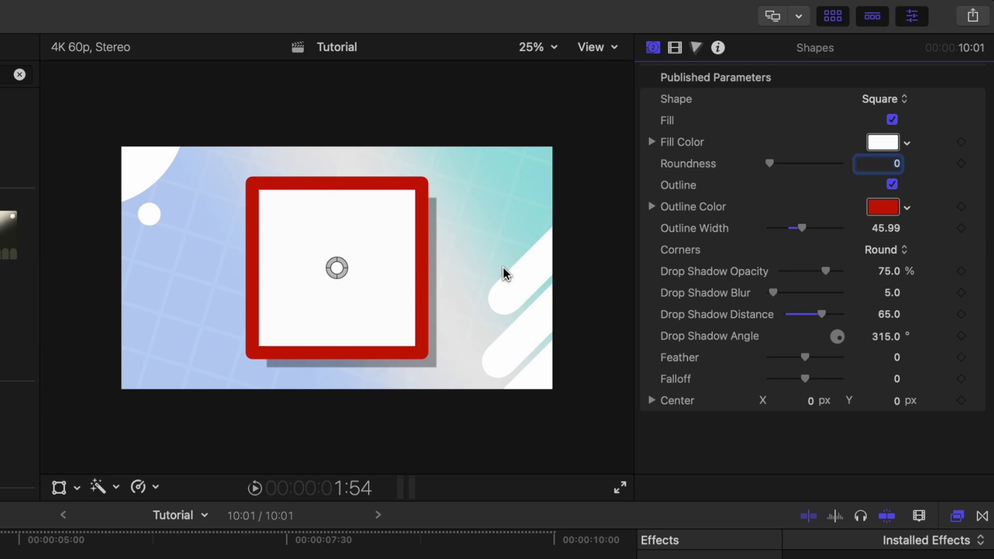
pyautogui.moveTo(801, 231)
pyautogui.mouseDown()
pyautogui.moveTo(815, 226)
pyautogui.moveTo(794, 226)
pyautogui.moveTo(808, 228)
pyautogui.moveTo(803, 238)
pyautogui.mouseUp()
# - Drag the square's left transform handle inward to make a tall, narrow rectangle
pyautogui.click(105, 461)
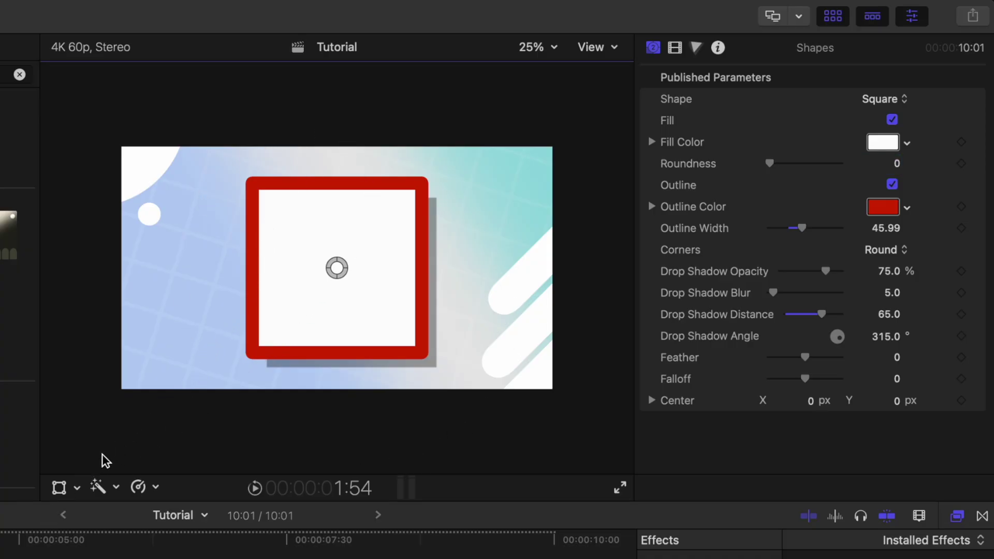
pyautogui.click(59, 488)
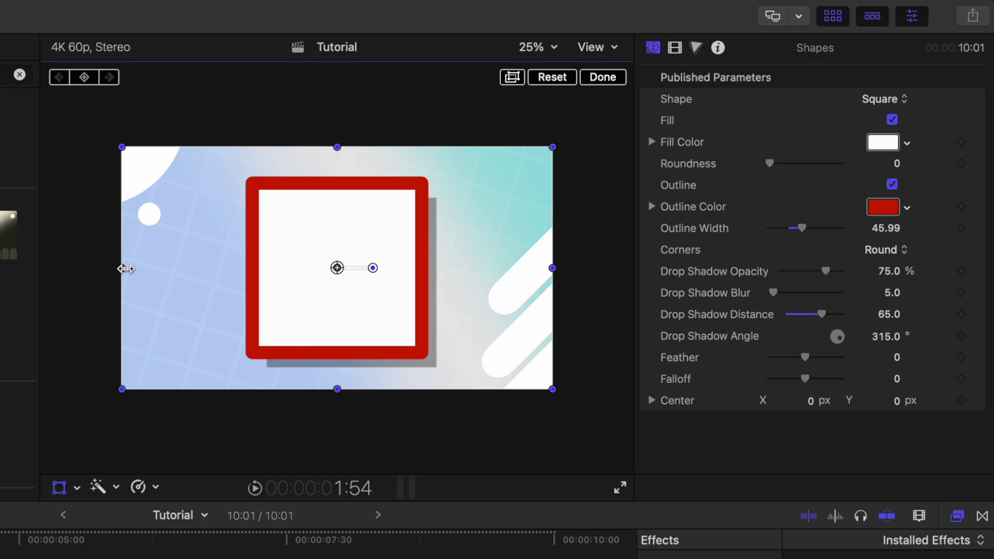
pyautogui.moveTo(125, 269); pyautogui.dragTo(234, 268)
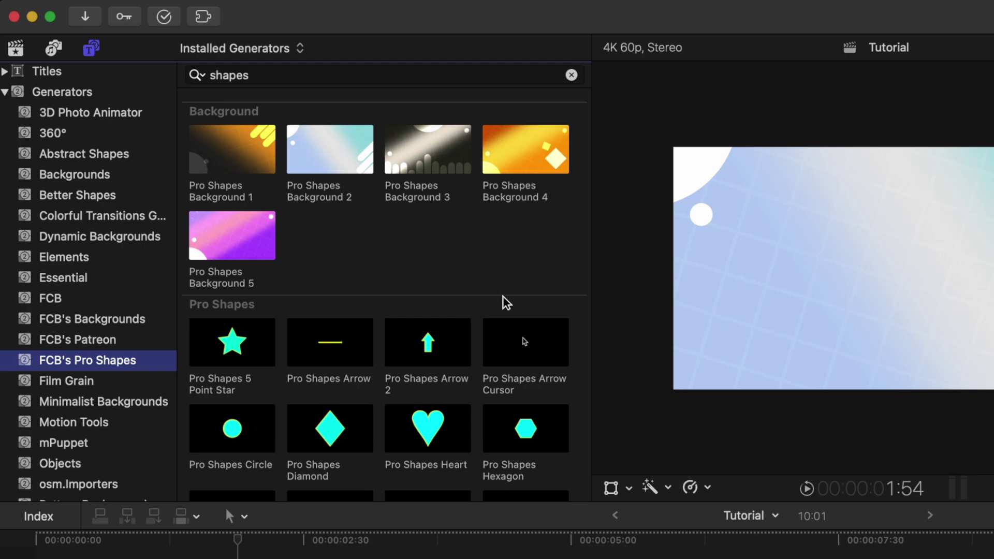
# - Try a Pro Shapes Line clip in the timeline, tilt it, then undo those edits
pyautogui.scroll(-5, 473, 275)
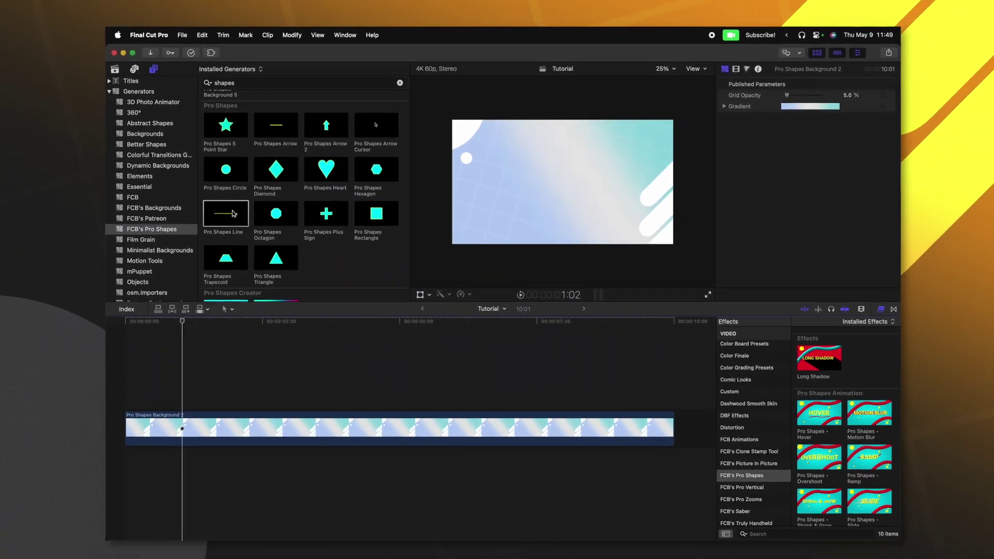
pyautogui.moveTo(226, 211); pyautogui.dragTo(166, 383)
pyautogui.moveTo(497, 173); pyautogui.dragTo(471, 204)
pyautogui.press('super+z')
pyautogui.press('super+z')
pyautogui.press('super+z')
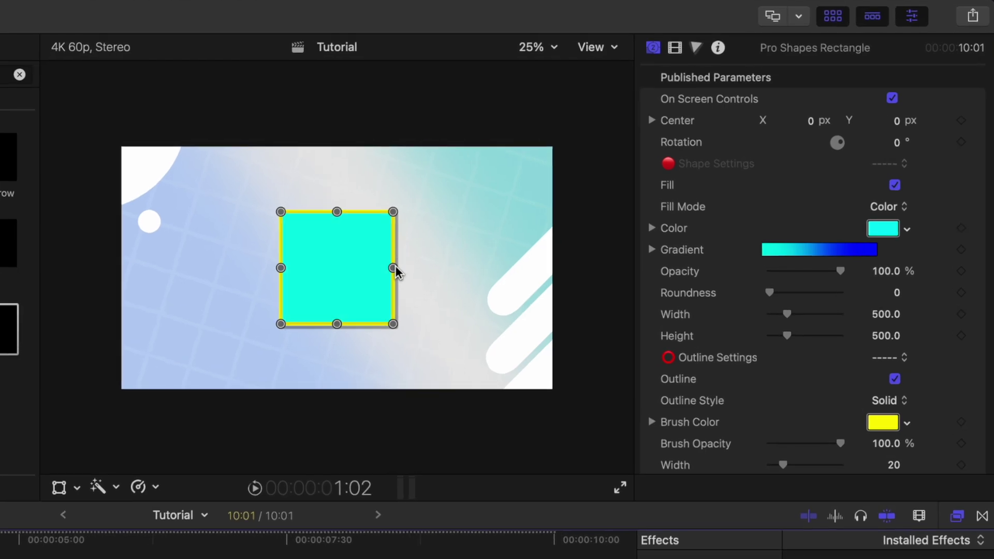
# - Narrow the rectangle, stretch it to height 928.4, then delete the rectangle clip
pyautogui.moveTo(391, 269); pyautogui.dragTo(354, 271)
pyautogui.moveTo(342, 217); pyautogui.dragTo(338, 163)
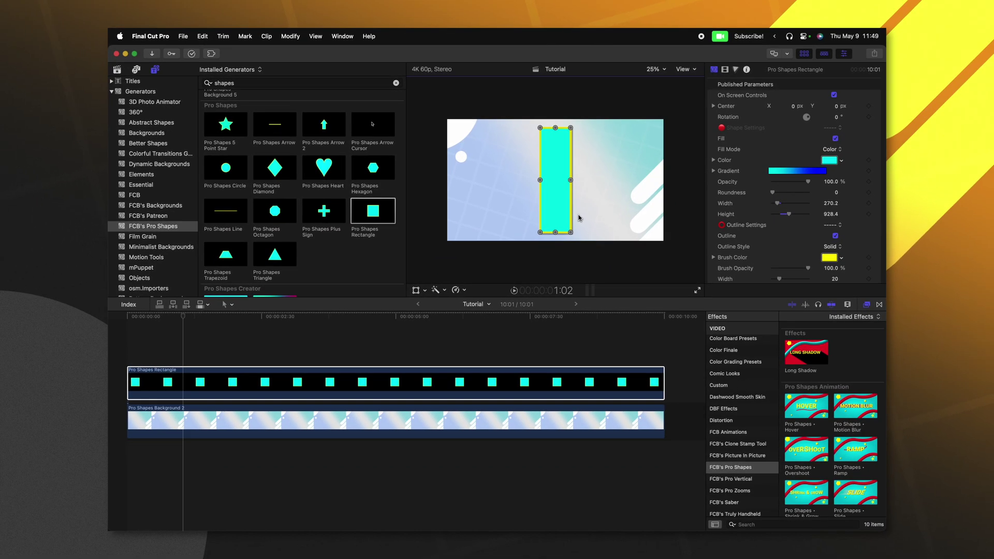
pyautogui.press('BackSpace')
# - Add a Pro Shapes Octagon clip and drag its corner points into a jagged custom shape
pyautogui.moveTo(275, 211); pyautogui.dragTo(133, 377)
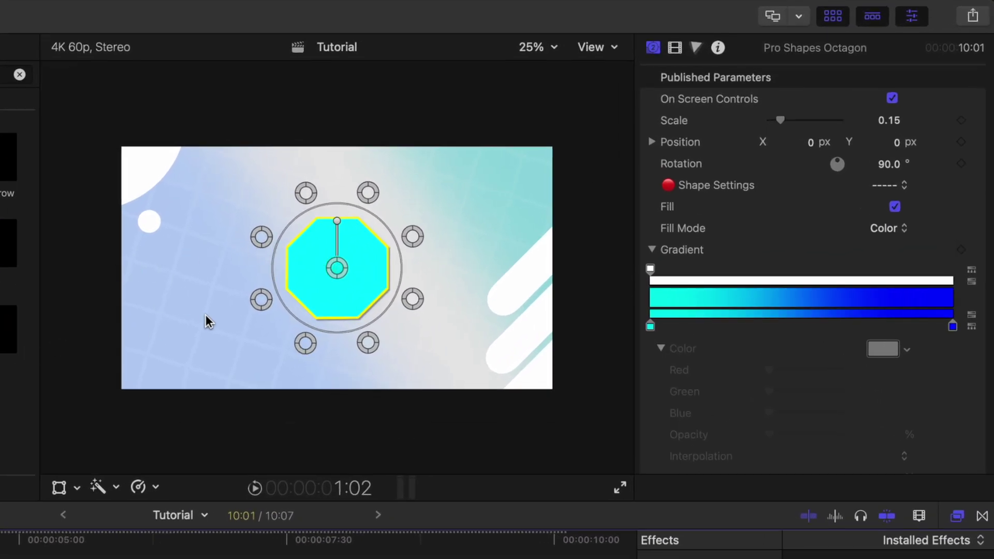
pyautogui.moveTo(255, 313)
pyautogui.mouseDown()
pyautogui.moveTo(133, 356)
pyautogui.moveTo(339, 224)
pyautogui.moveTo(262, 301)
pyautogui.mouseUp()
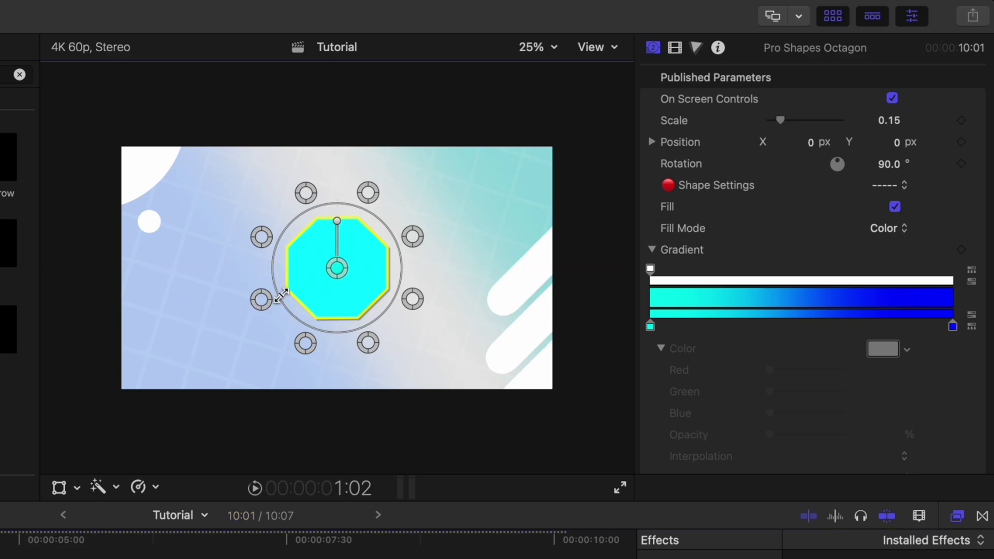
pyautogui.moveTo(261, 237); pyautogui.dragTo(425, 356)
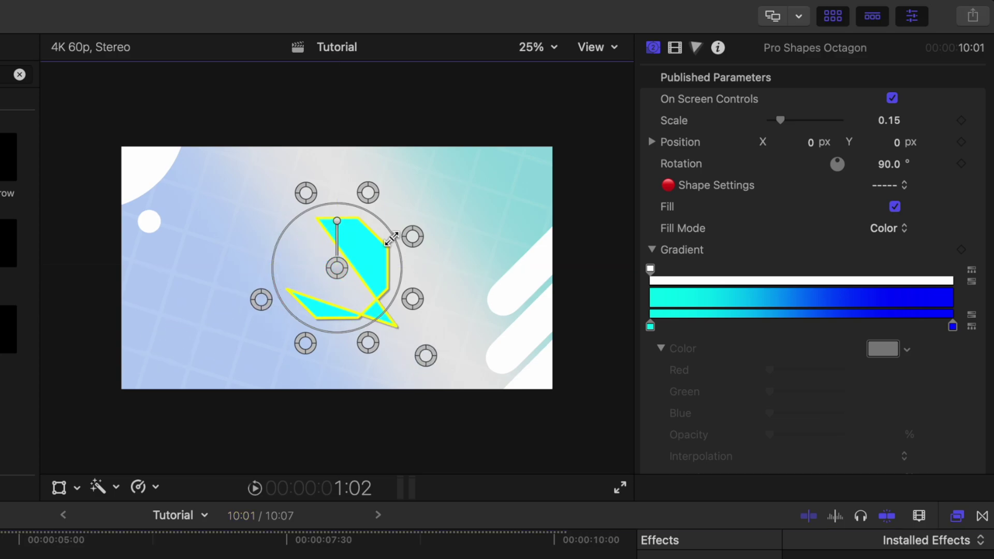
pyautogui.moveTo(414, 239); pyautogui.dragTo(174, 247)
pyautogui.moveTo(300, 195); pyautogui.dragTo(287, 142)
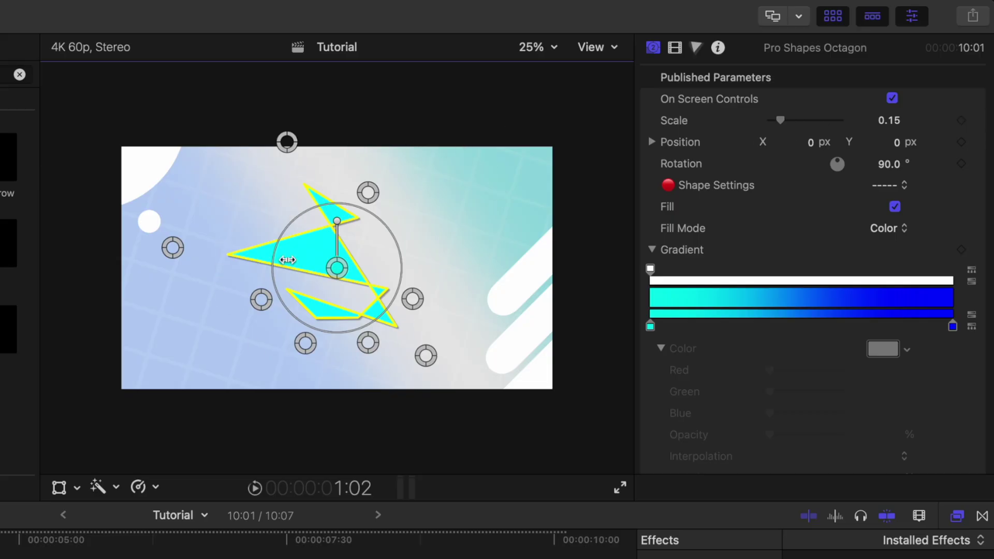
pyautogui.click(892, 98)
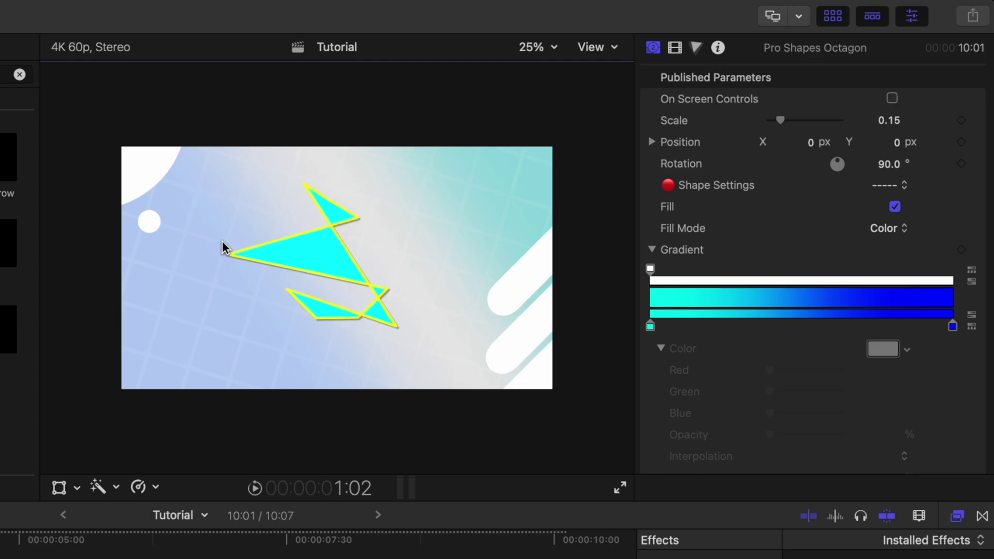
pyautogui.click(892, 98)
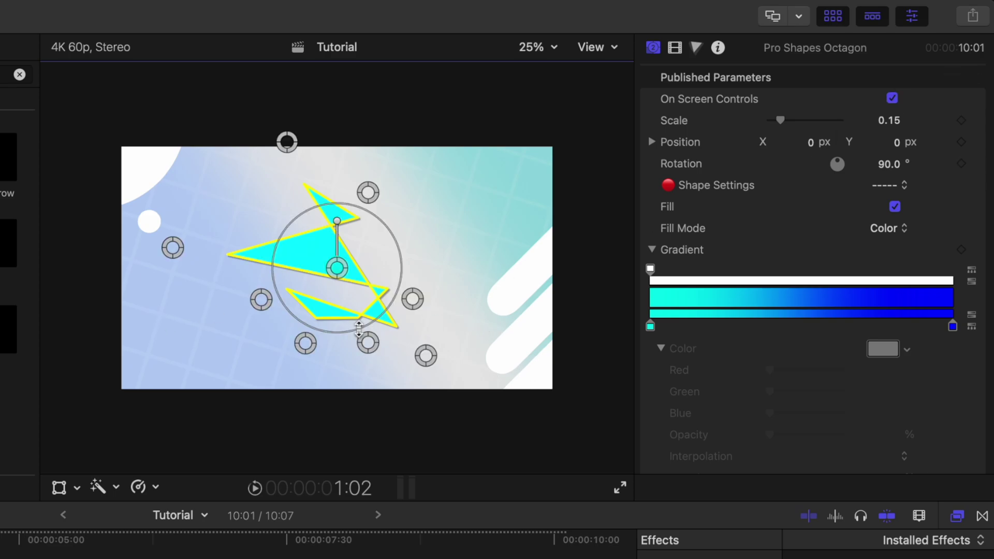
# - Switch the shape's fill to Gradient and add a lower-opacity gradient stop
pyautogui.click(891, 98)
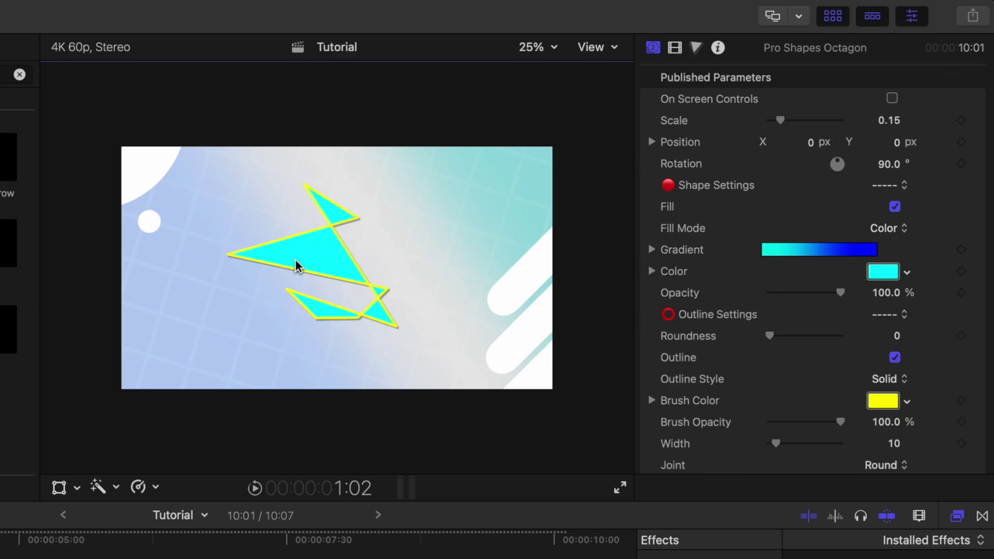
pyautogui.click(881, 231)
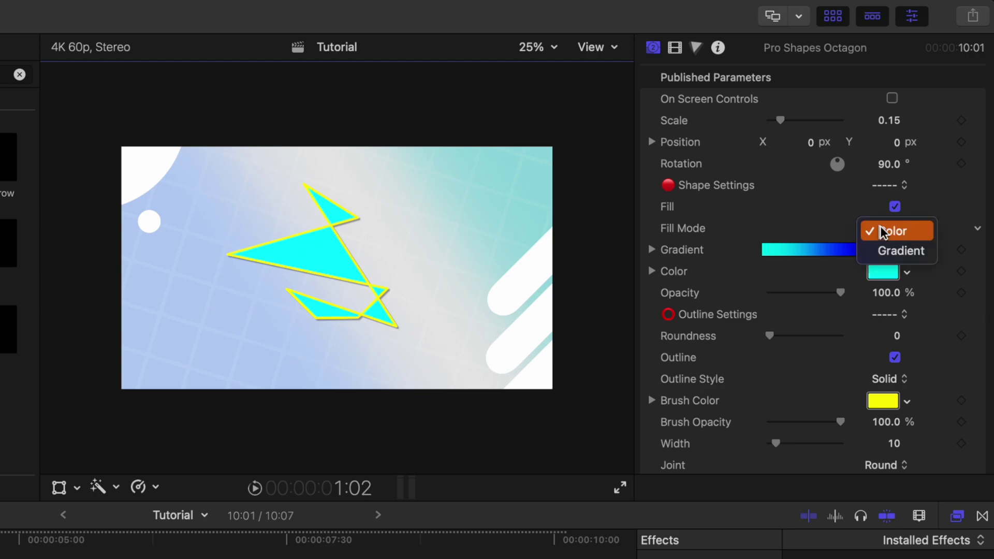
pyautogui.click(891, 252)
pyautogui.click(652, 250)
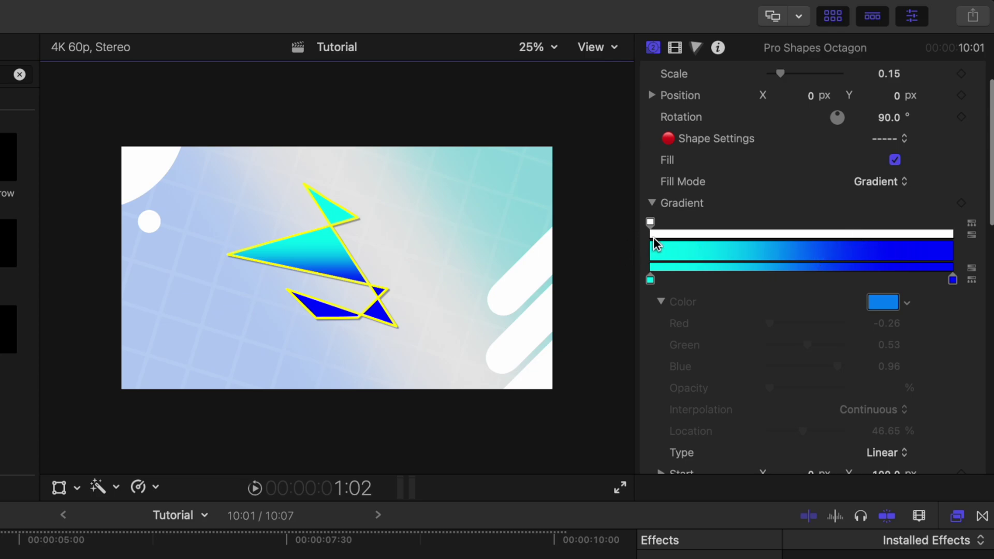
pyautogui.click(766, 234)
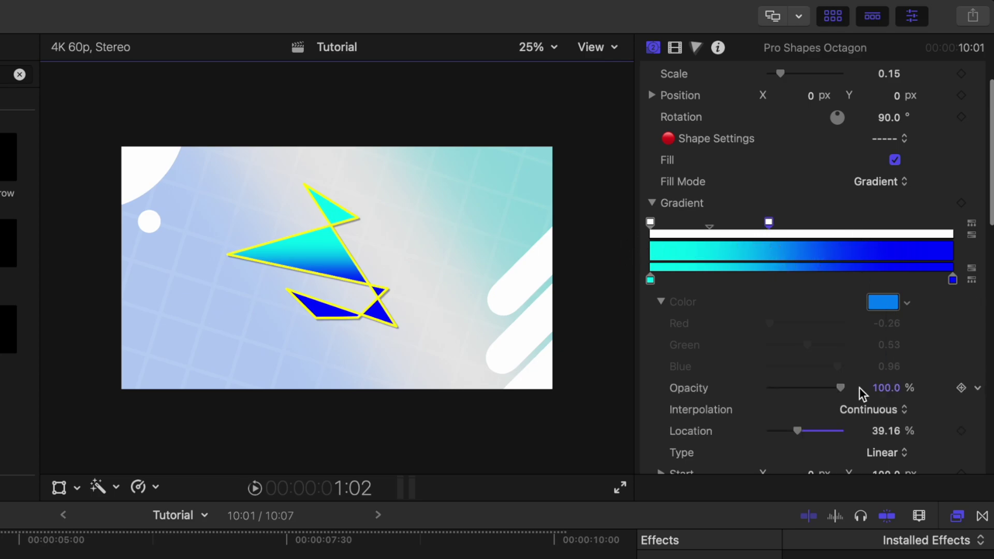
pyautogui.moveTo(861, 390); pyautogui.dragTo(770, 388)
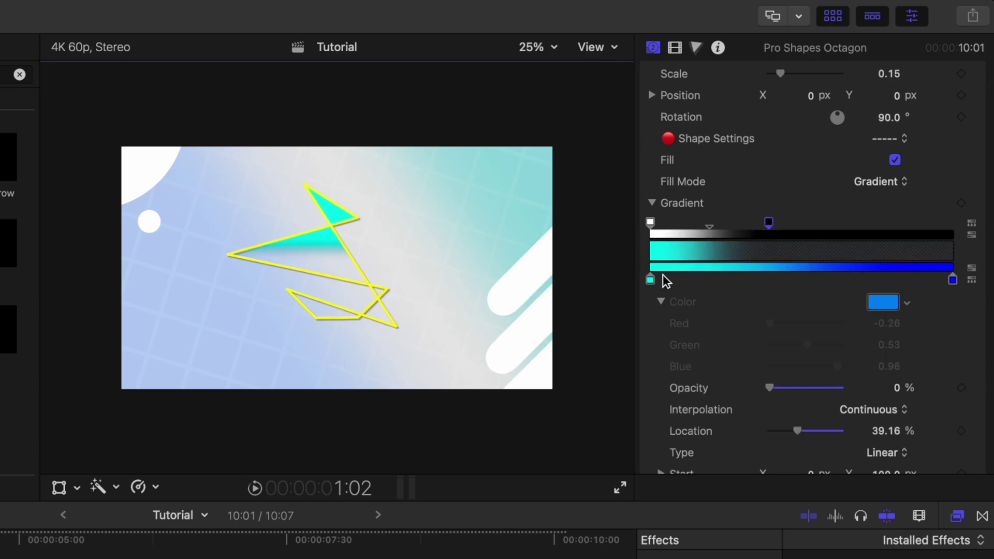
# - Make the gradient's starting colour red and set Roundness to 50
pyautogui.click(651, 280)
pyautogui.click(887, 305)
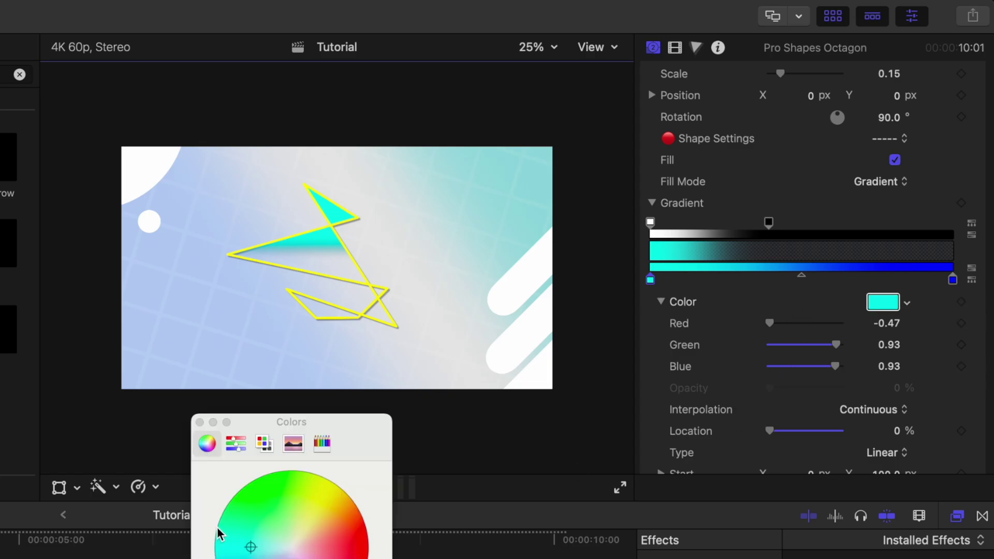
pyautogui.click(344, 541)
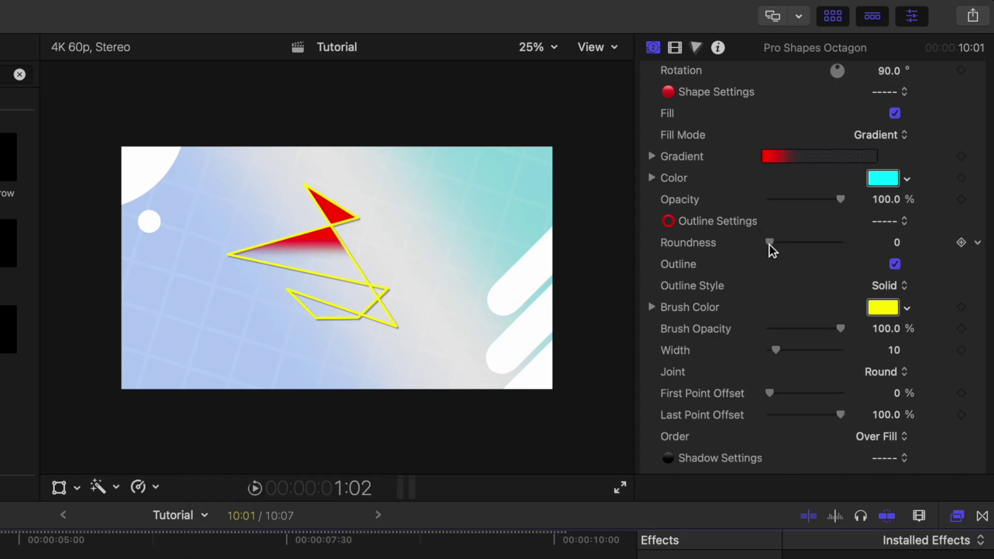
pyautogui.moveTo(772, 249); pyautogui.dragTo(856, 250)
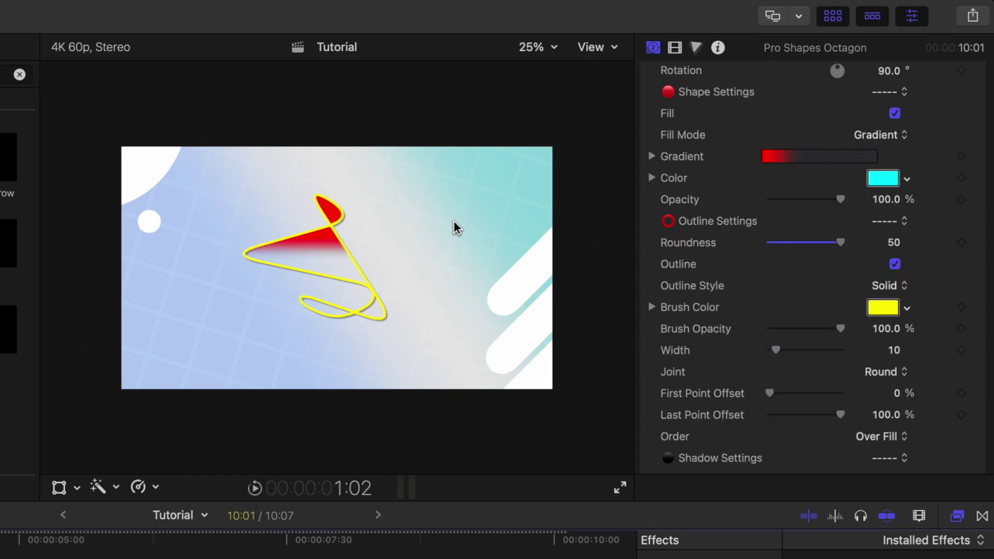
# - Set the yellow outline style to Chalk with width 11
pyautogui.scroll(-1, 796, 273)
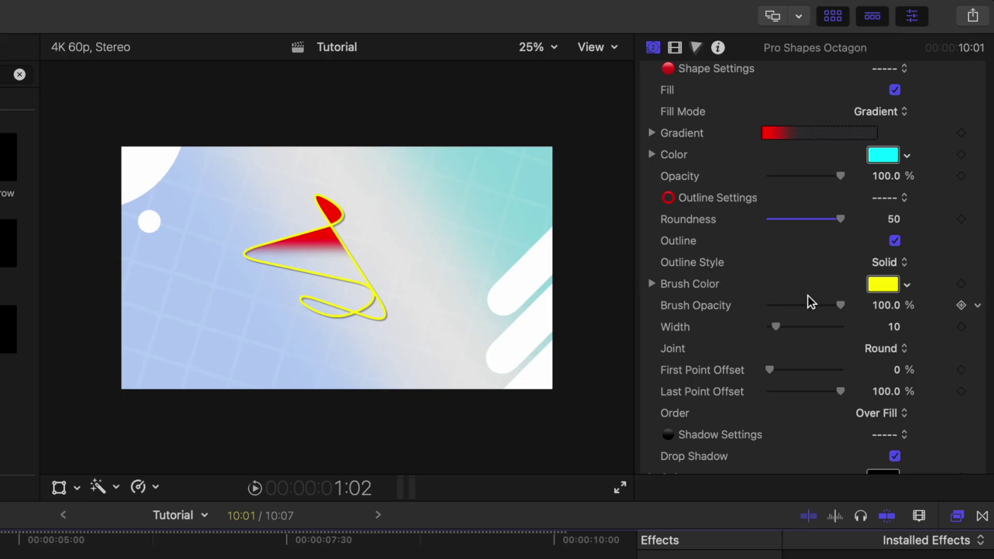
pyautogui.click(882, 268)
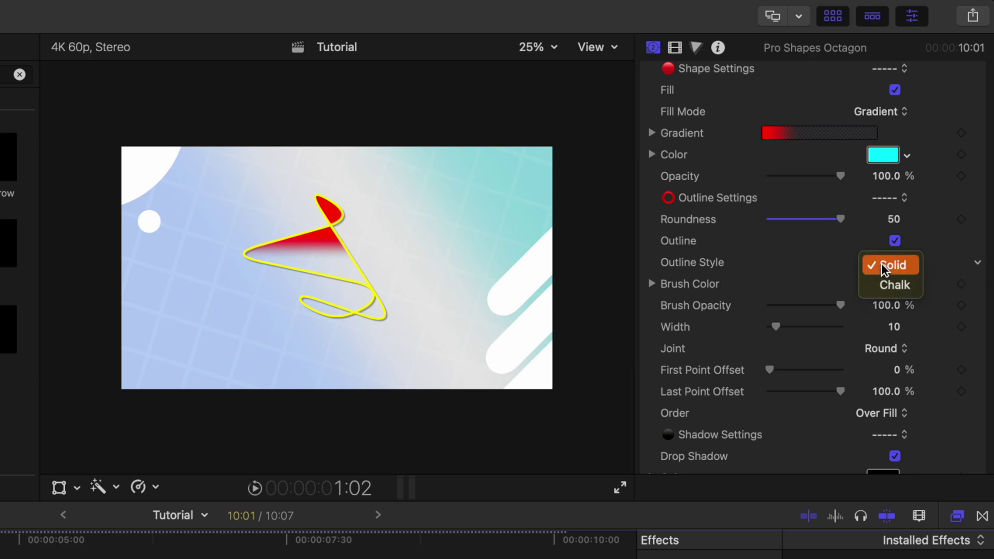
pyautogui.click(901, 284)
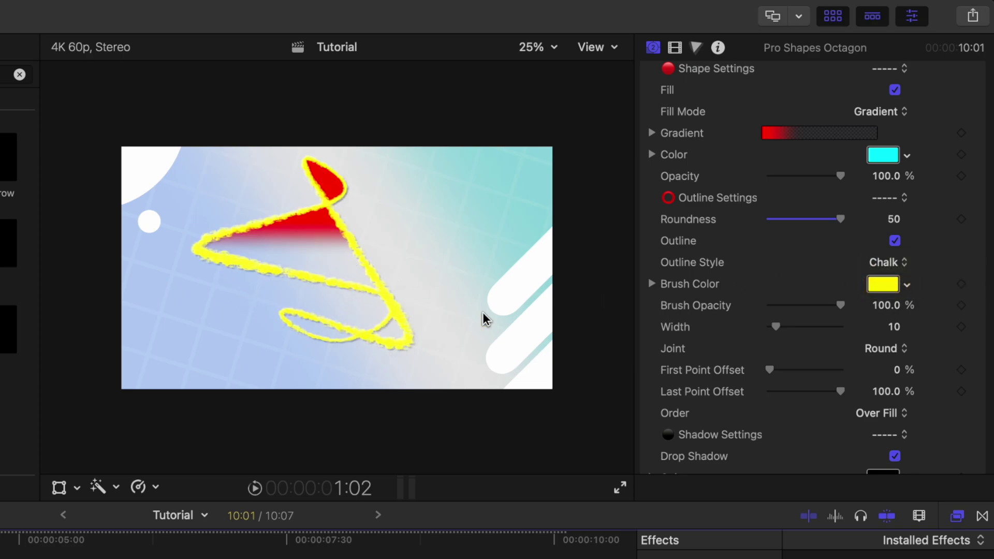
pyautogui.moveTo(777, 328)
pyautogui.mouseDown()
pyautogui.moveTo(790, 334)
pyautogui.moveTo(777, 332)
pyautogui.mouseUp()
pyautogui.scroll(5, 777, 329)
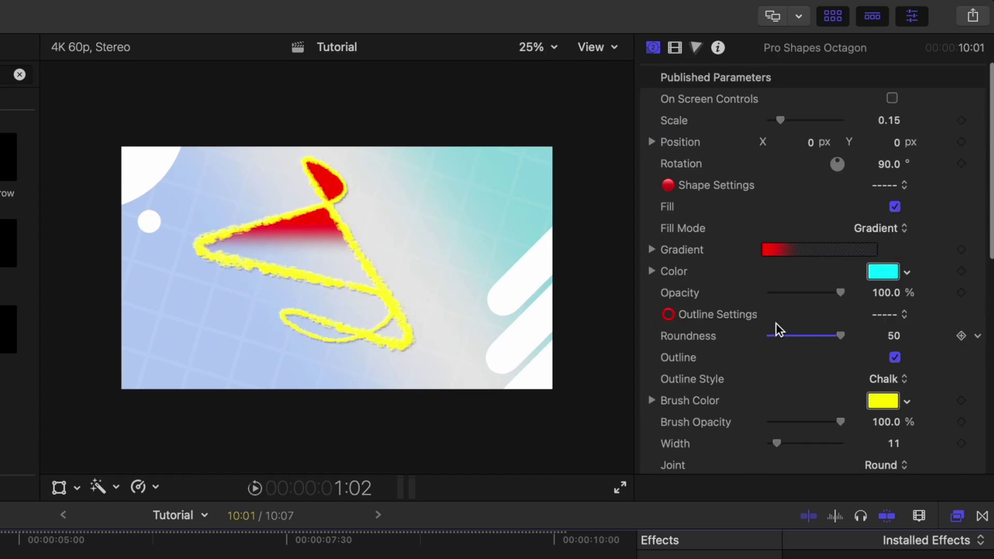
# - Move one shape point, then keyframe the outline end from 0% to 100% and play it back
pyautogui.click(892, 99)
pyautogui.moveTo(418, 303); pyautogui.dragTo(165, 329)
pyautogui.scroll(-5, 789, 299)
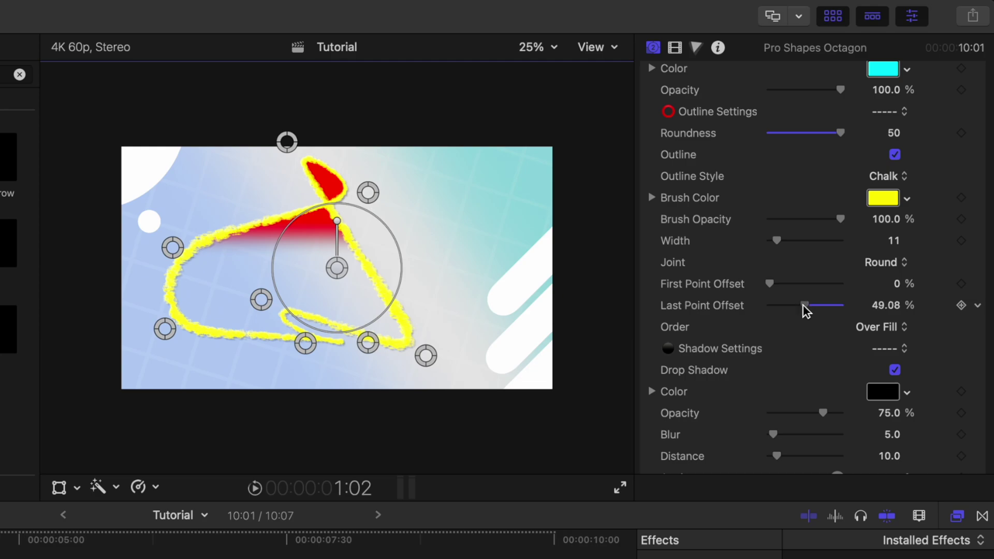
pyautogui.moveTo(804, 306); pyautogui.dragTo(723, 321)
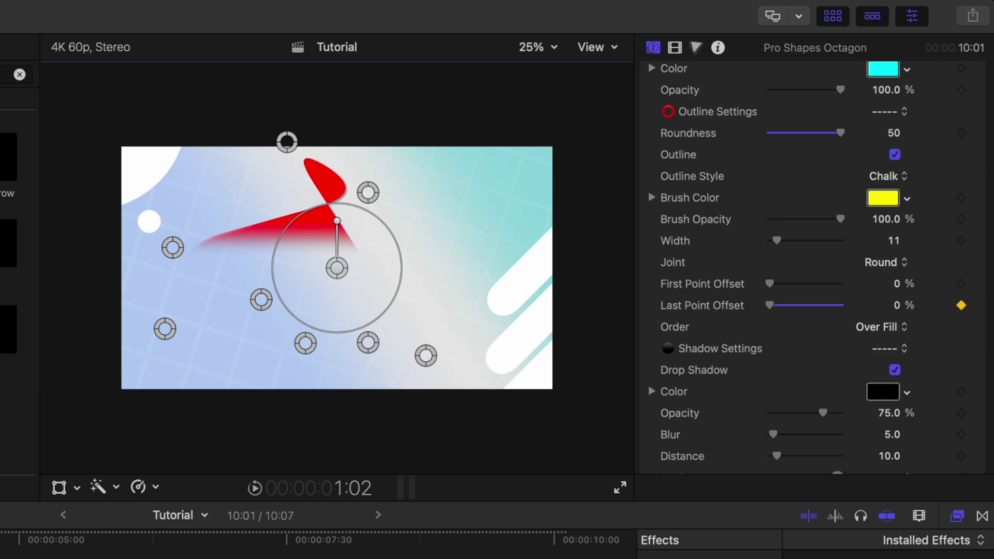
pyautogui.press('space')
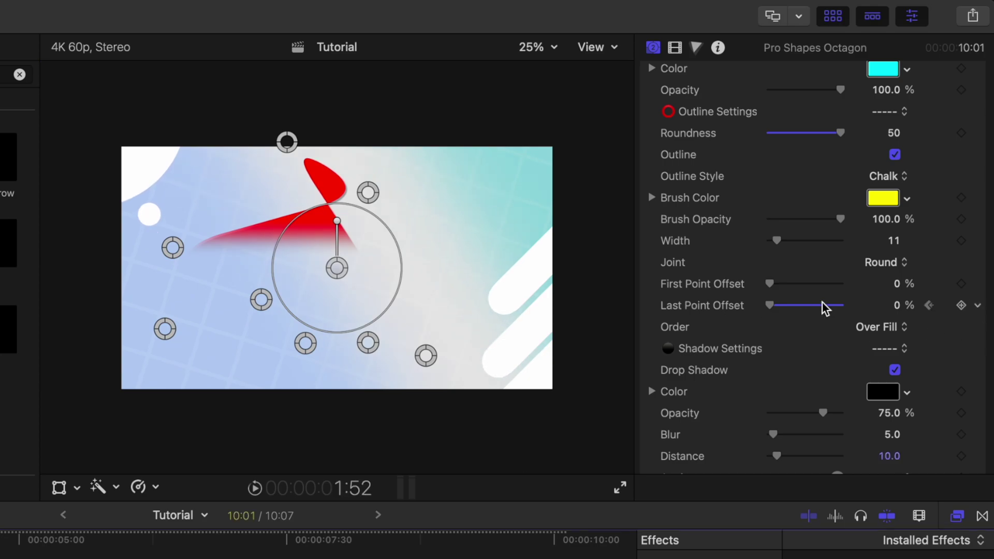
pyautogui.moveTo(825, 308); pyautogui.dragTo(891, 312)
pyautogui.press('space')
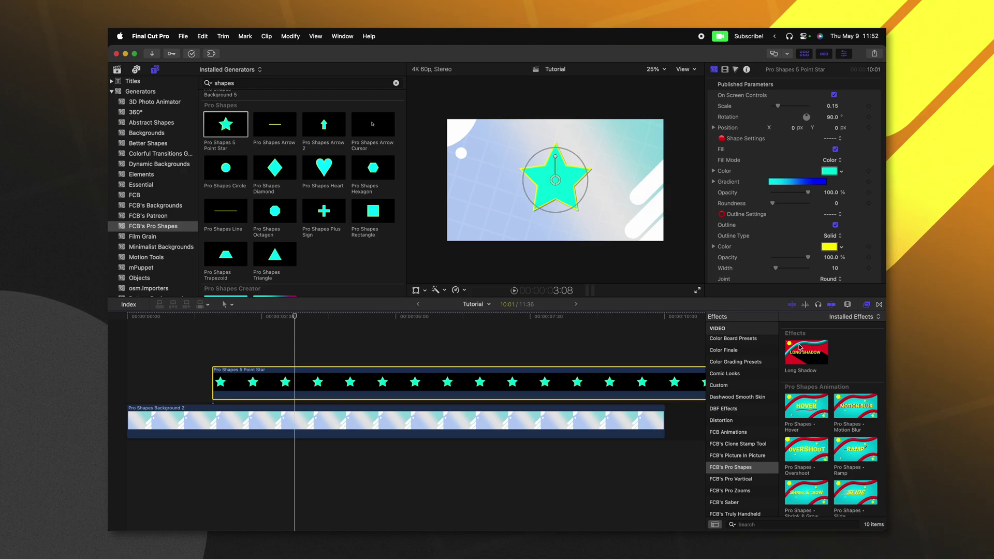
# - Add Long Shadow to the star, taper it to Scale End 14%, and aim it down-right
pyautogui.moveTo(800, 347); pyautogui.dragTo(389, 380)
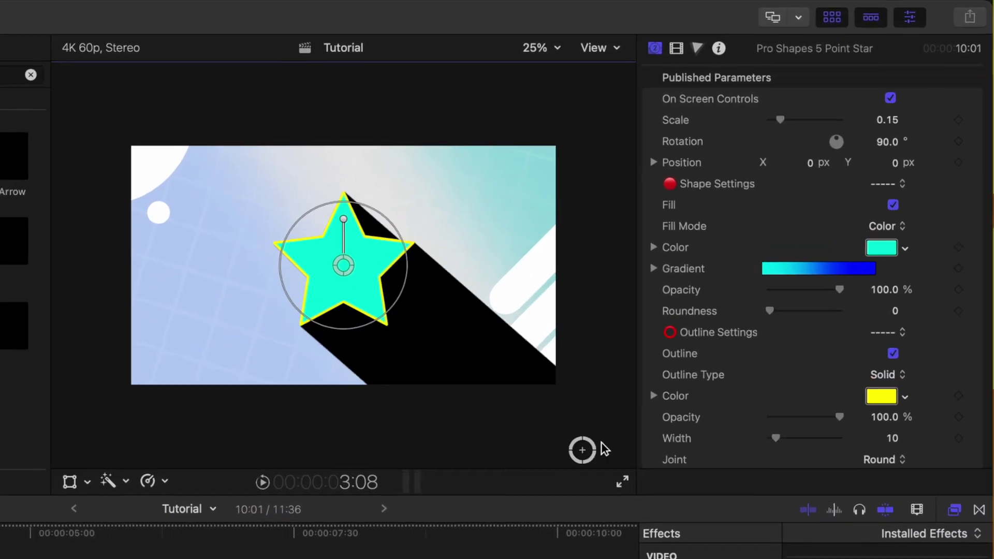
pyautogui.moveTo(602, 443); pyautogui.dragTo(461, 241)
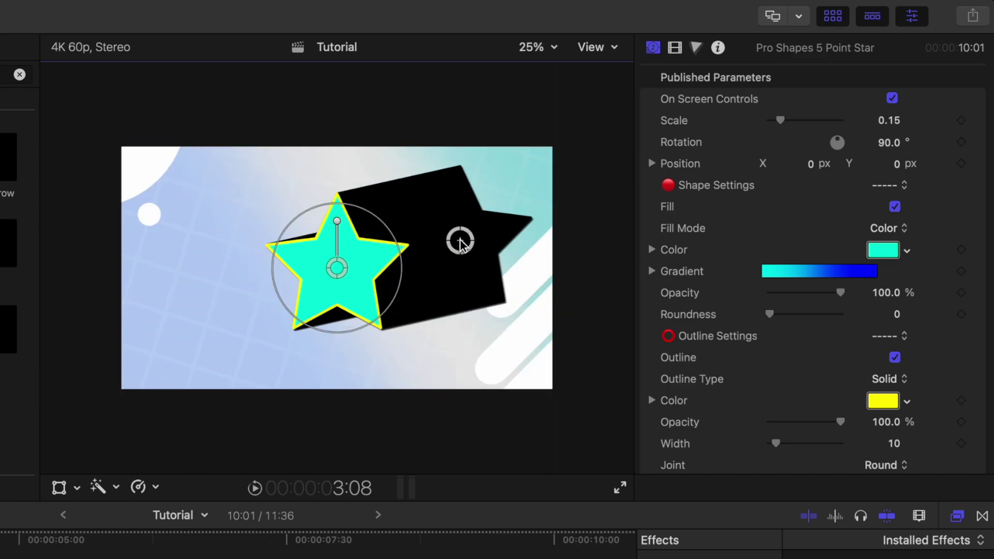
pyautogui.click(674, 47)
pyautogui.moveTo(784, 192); pyautogui.dragTo(770, 187)
pyautogui.moveTo(461, 241); pyautogui.dragTo(475, 308)
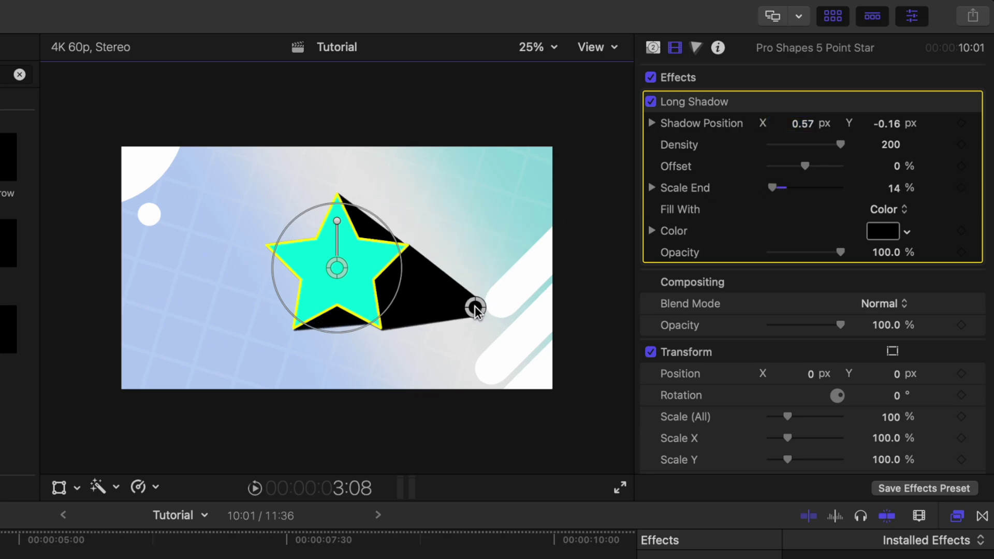
# - Fill the long shadow with a gradient whose start colour is red
pyautogui.click(892, 234)
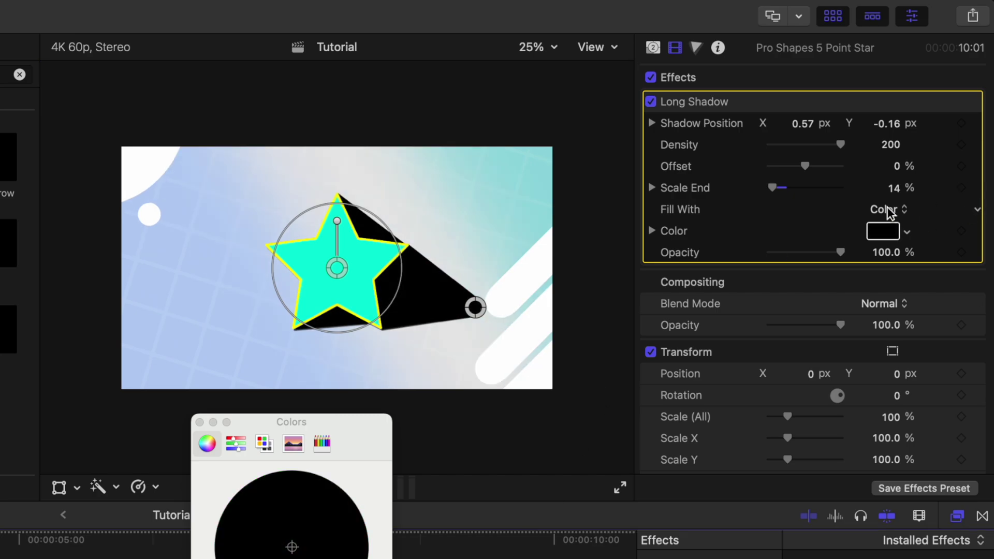
pyautogui.click(890, 235)
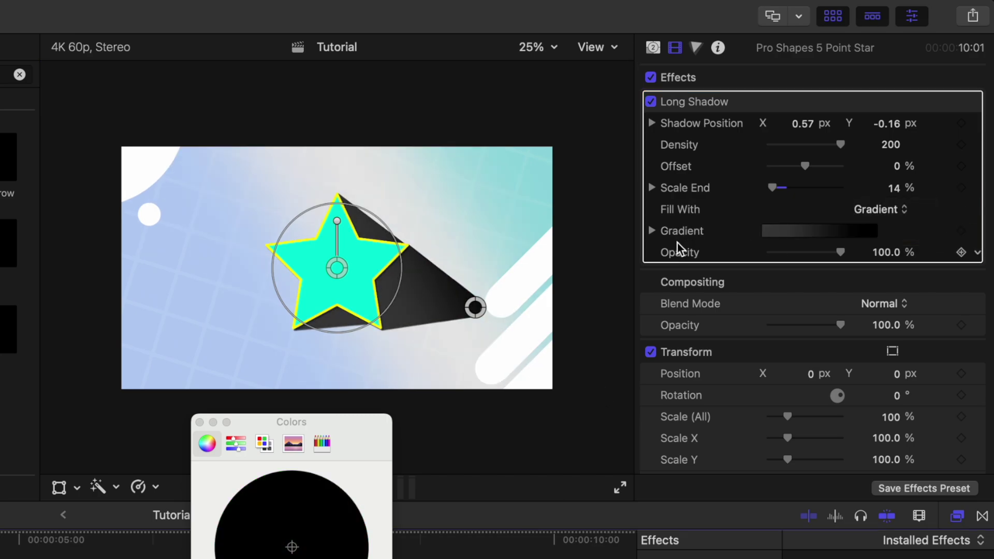
pyautogui.click(652, 231)
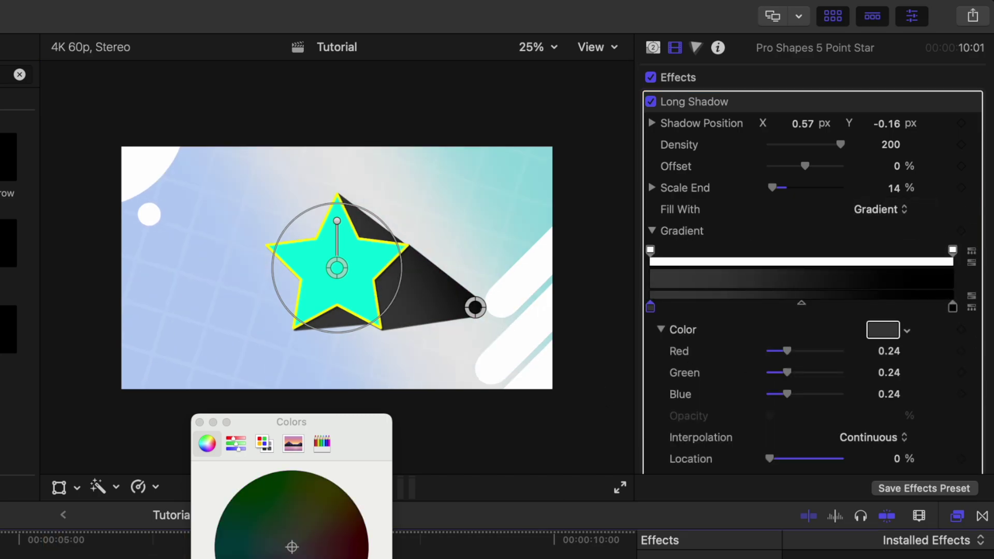
pyautogui.moveTo(293, 547); pyautogui.dragTo(366, 538)
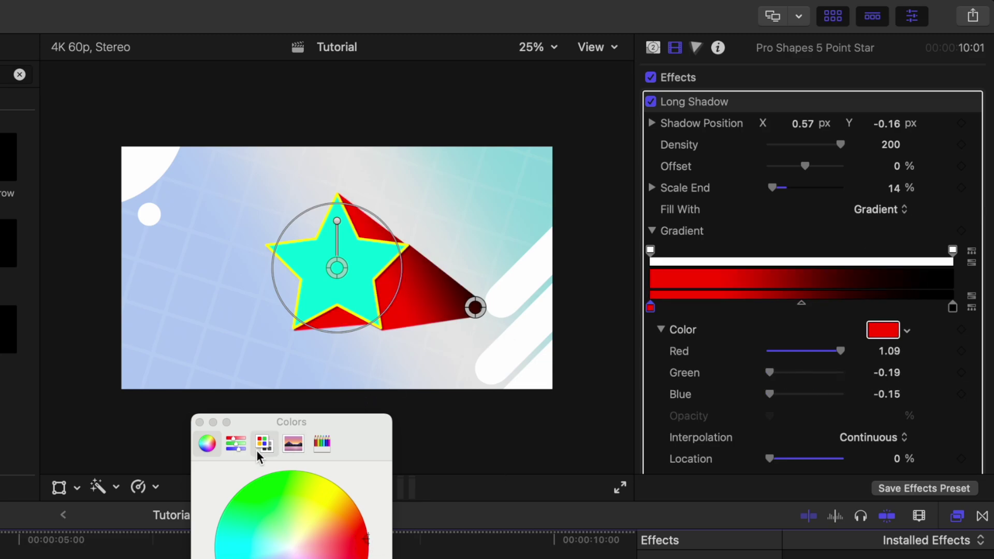
pyautogui.click(200, 422)
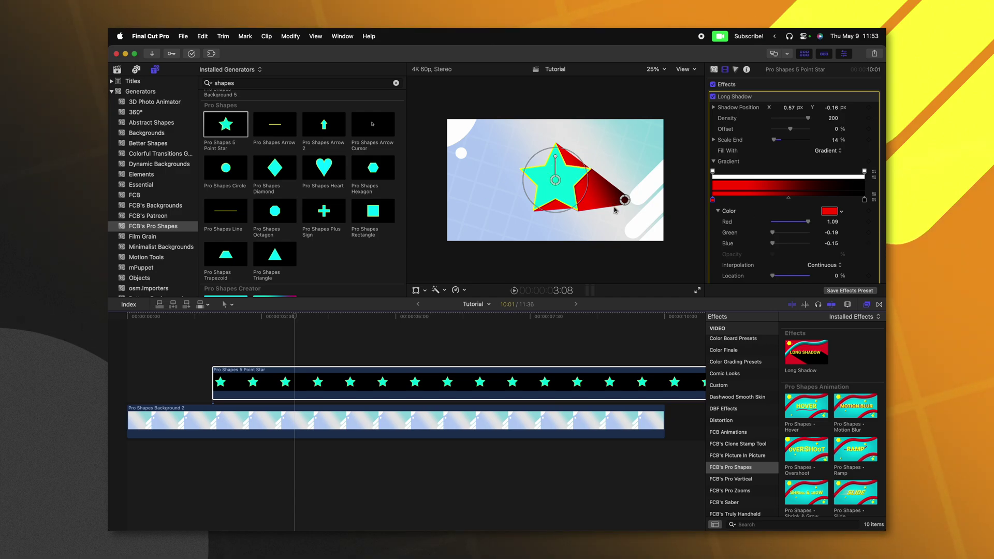
# - Apply Pro Shapes Hover to the star, move it to the top of the effect stack, and preview
pyautogui.moveTo(725, 412); pyautogui.dragTo(497, 380)
pyautogui.press('space')
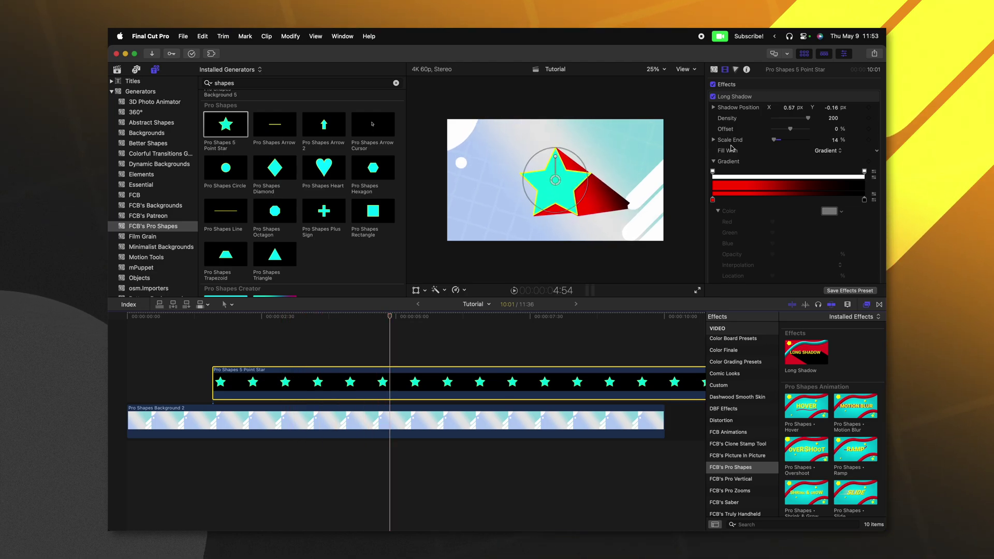
pyautogui.scroll(-5, 732, 148)
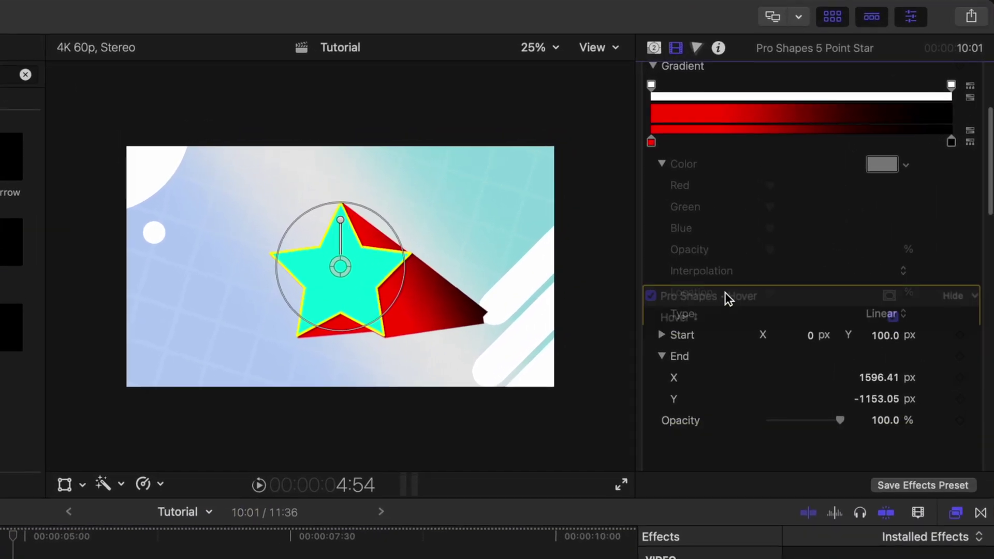
pyautogui.moveTo(728, 299); pyautogui.dragTo(738, 249)
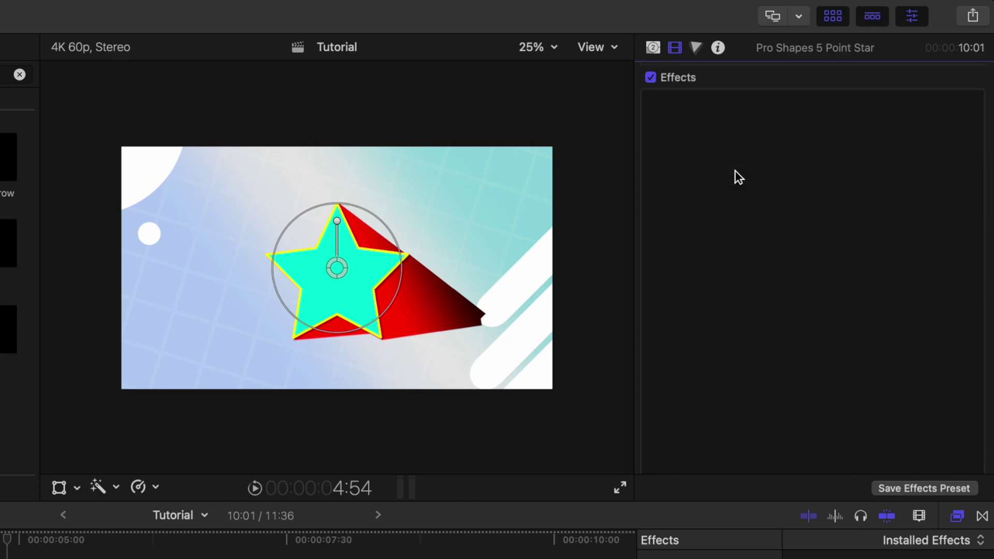
pyautogui.moveTo(740, 177); pyautogui.dragTo(735, 147)
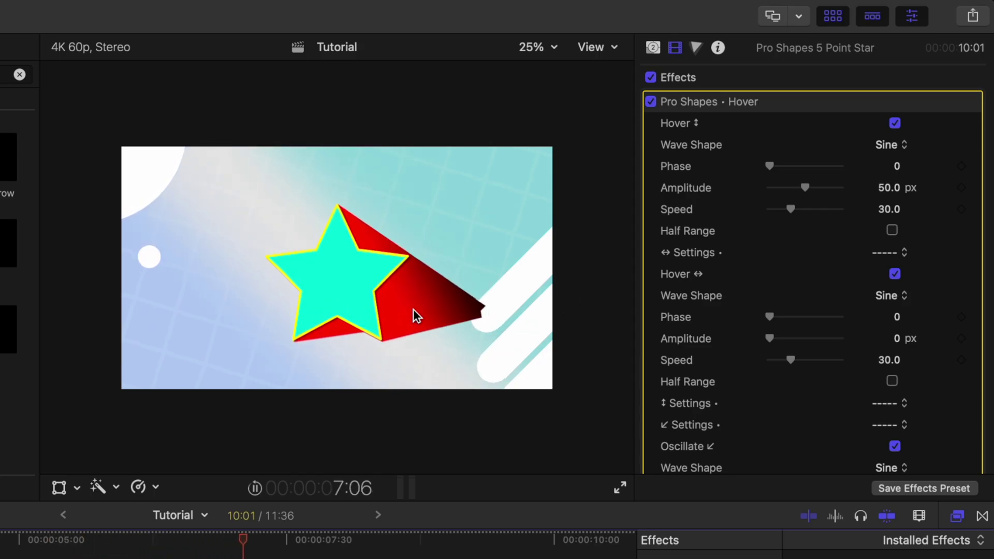
pyautogui.press('space')
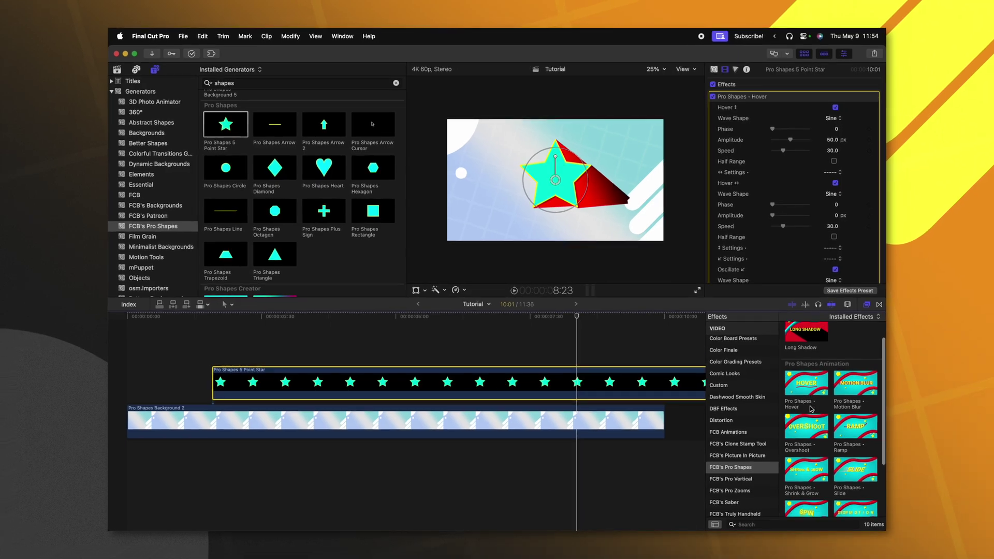
# - Add the Pro Shapes Slide animation to the star, preview it, and set Direction to Slide Left
pyautogui.scroll(-2, 811, 409)
pyautogui.scroll(-2, 883, 479)
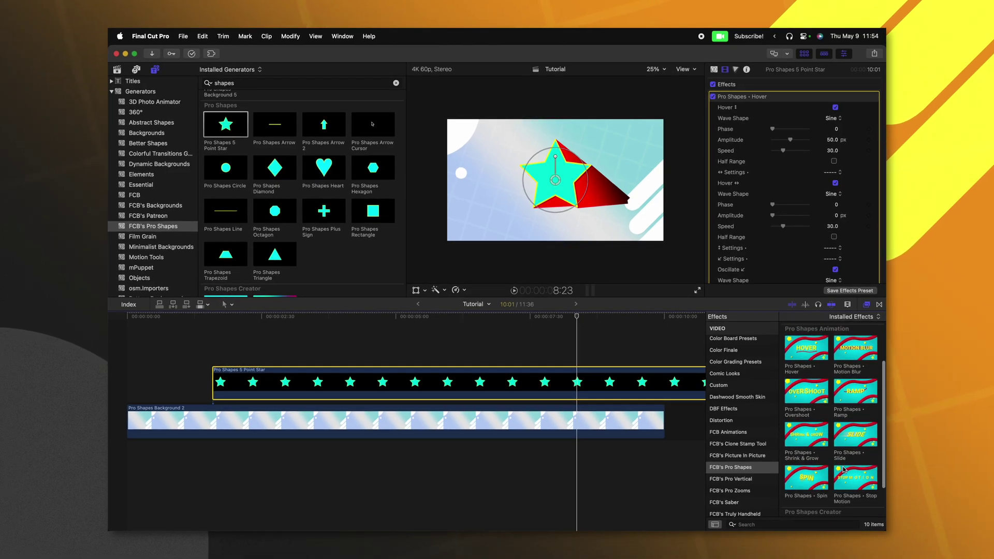
pyautogui.doubleClick(847, 439)
pyautogui.press('Home')
pyautogui.press('space')
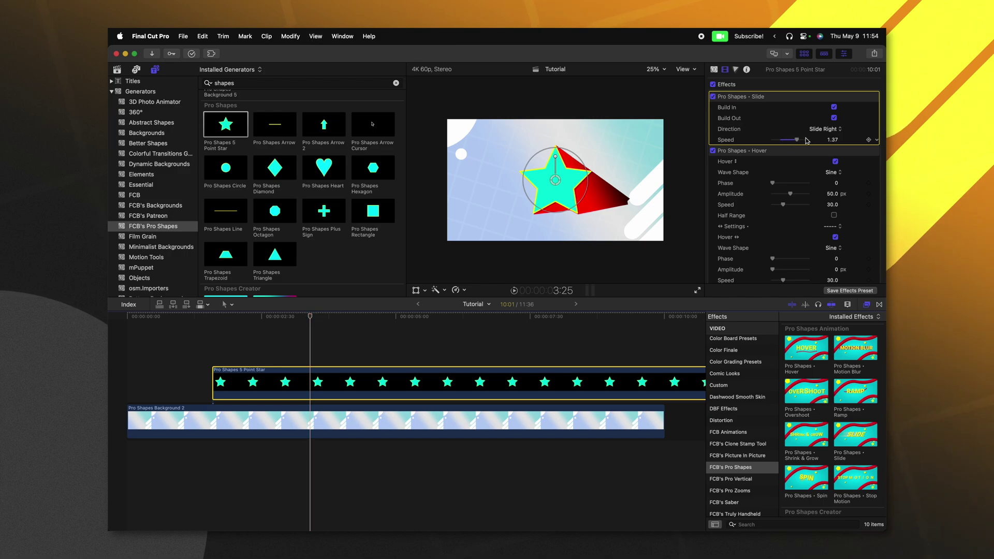
pyautogui.click(211, 337)
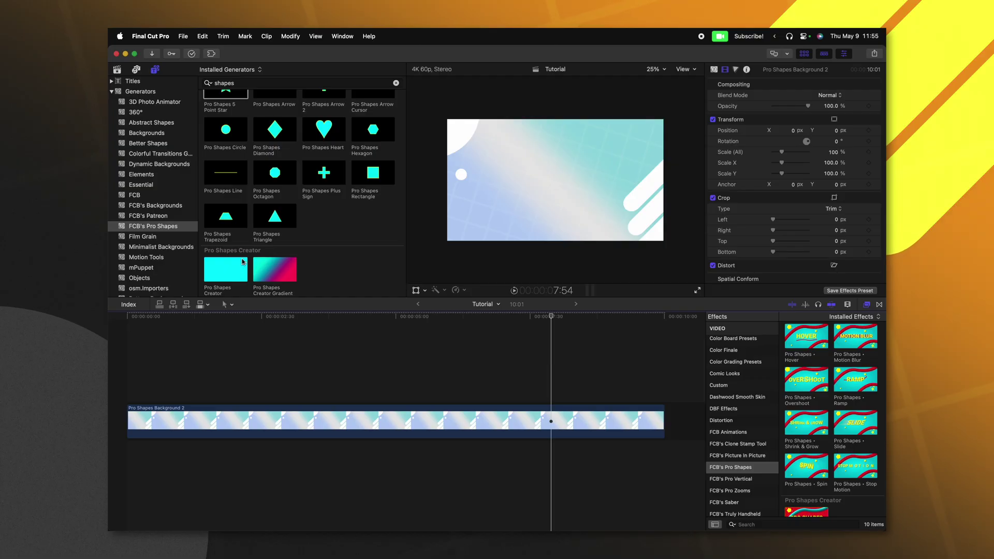
# - Place Pro Shapes Creator Gradient above Background 2 and angle its cyan-to-pink gradient diagonally
pyautogui.moveTo(274, 270); pyautogui.dragTo(124, 386)
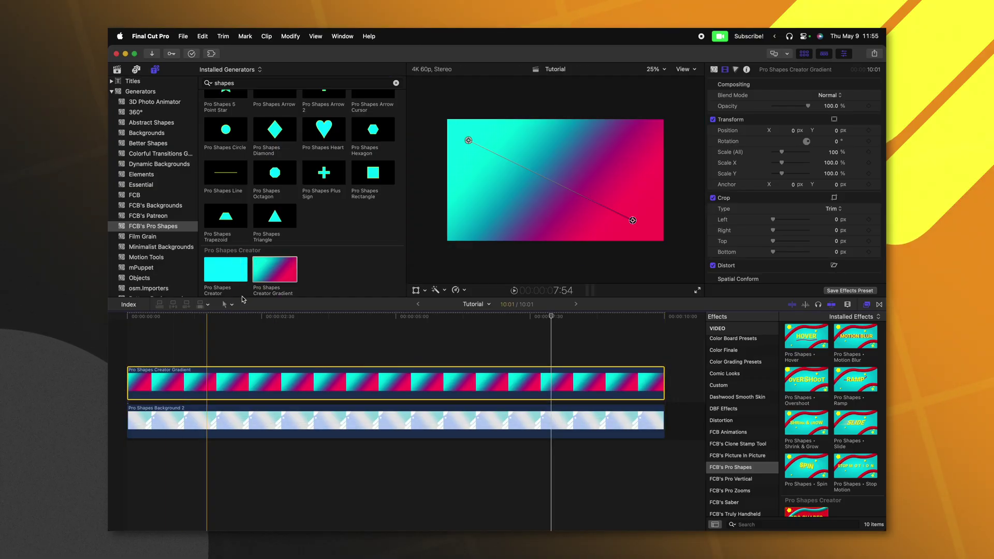
pyautogui.moveTo(633, 220)
pyautogui.mouseDown()
pyautogui.moveTo(539, 262)
pyautogui.moveTo(473, 215)
pyautogui.moveTo(468, 143)
pyautogui.moveTo(536, 208)
pyautogui.moveTo(595, 188)
pyautogui.moveTo(633, 220)
pyautogui.mouseUp()
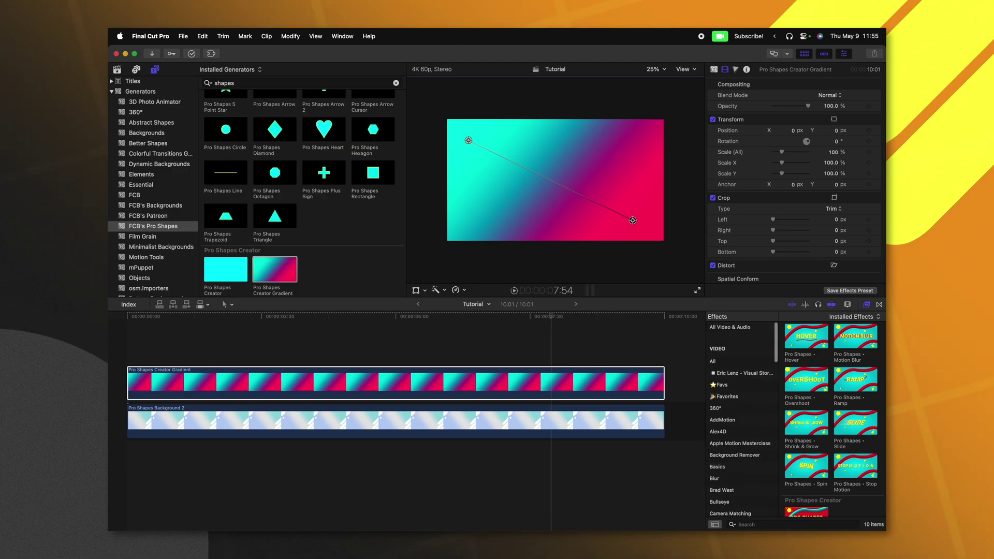
pyautogui.scroll(5, 361, 195)
pyautogui.scroll(-3, 302, 220)
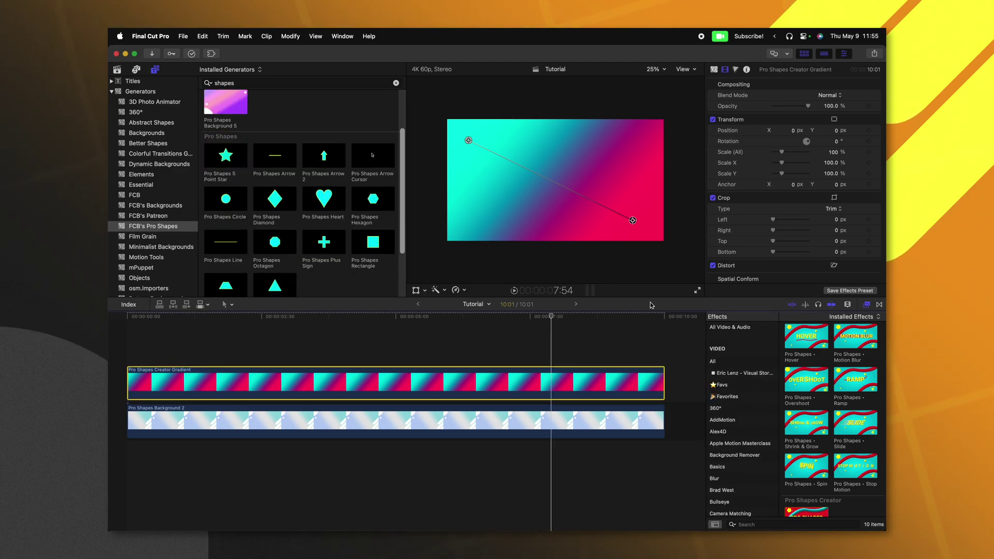
# - Search all effects for 'draw mask' and apply Draw Mask to the gradient clip
pyautogui.click(735, 327)
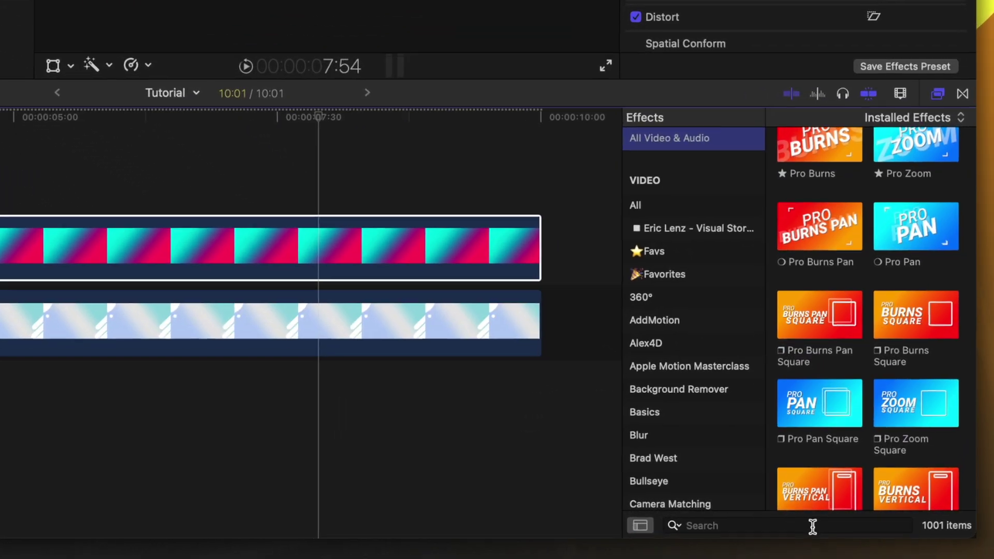
pyautogui.write('draw mask')
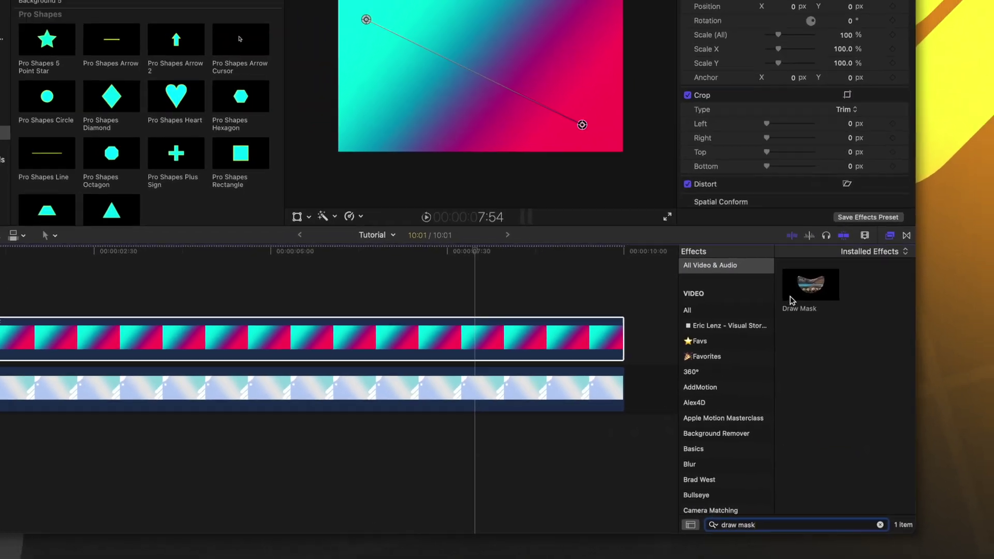
pyautogui.moveTo(818, 163); pyautogui.dragTo(469, 253)
# - Draw the freeform mask with curved and corner points, closing it at the first point
pyautogui.moveTo(625, 383); pyautogui.dragTo(626, 383)
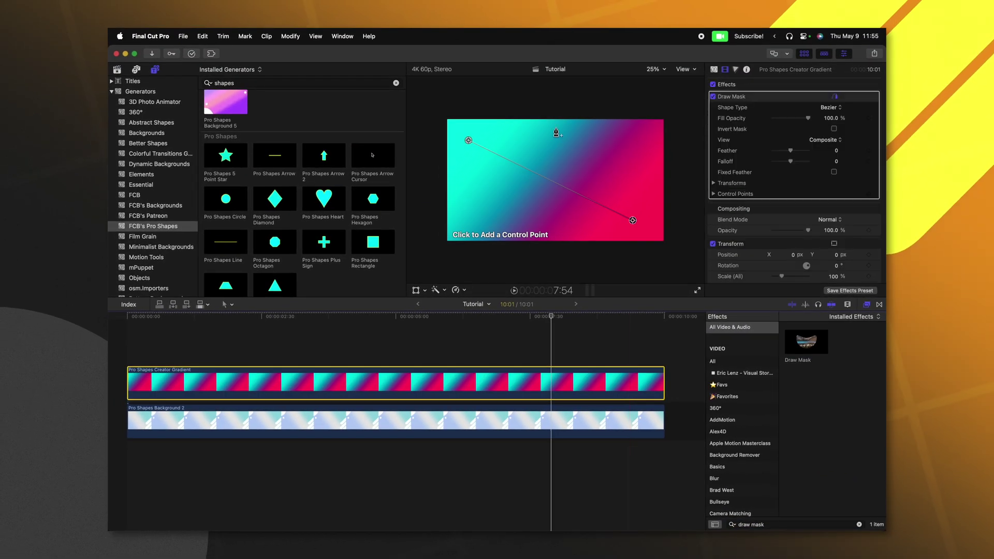
pyautogui.click(522, 115)
pyautogui.moveTo(496, 138); pyautogui.dragTo(493, 179)
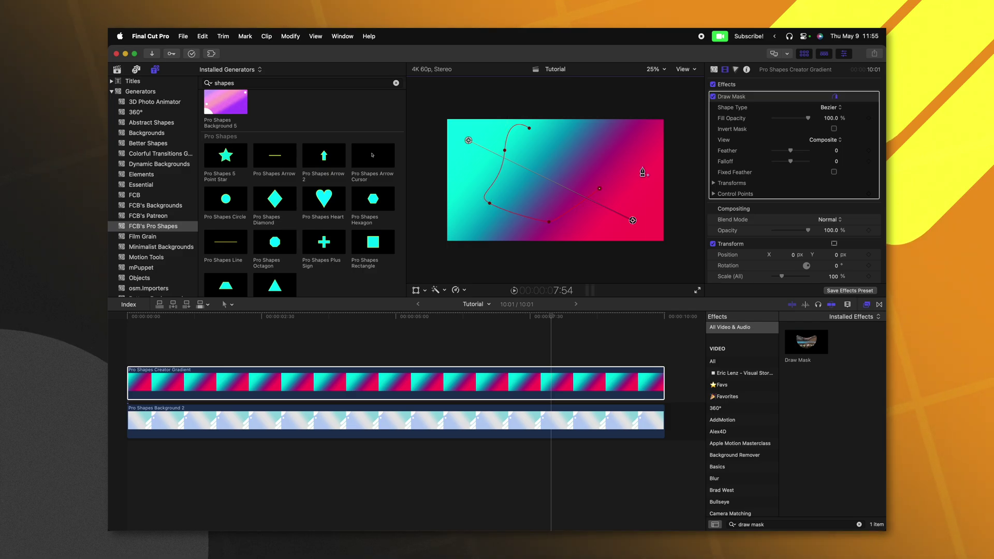
pyautogui.click(530, 129)
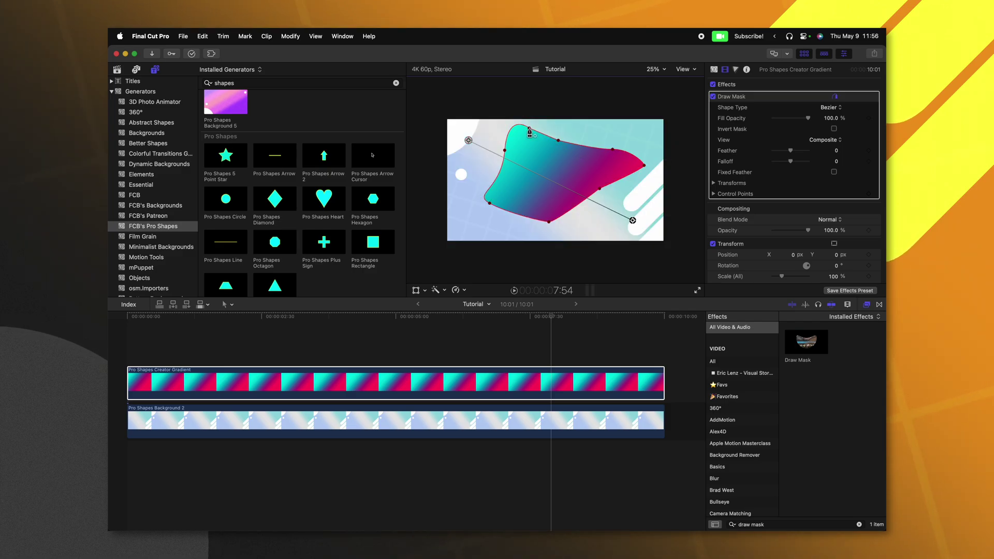
pyautogui.scroll(-10, 744, 409)
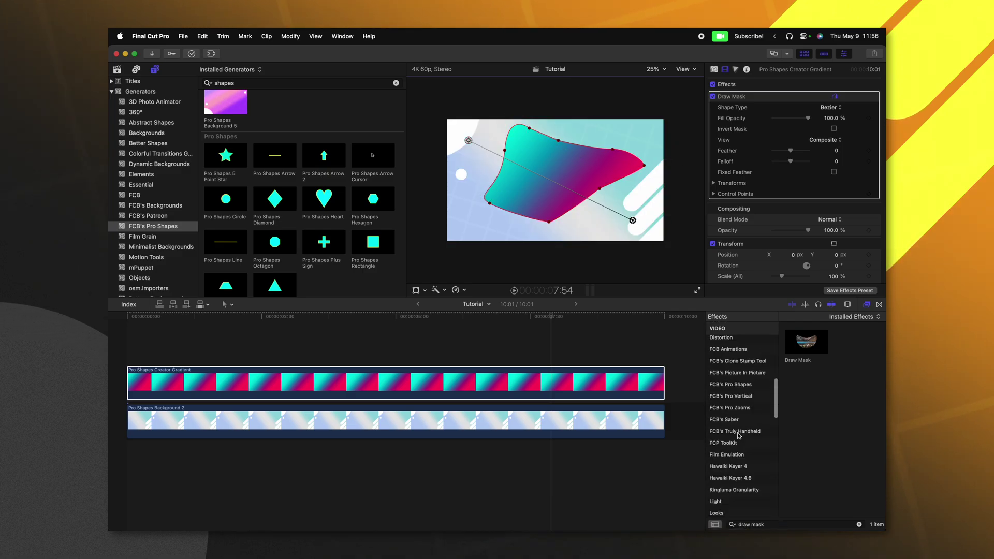
# - Apply Pro Shapes Creator from the Pro Shapes category to the masked gradient clip
pyautogui.click(730, 384)
pyautogui.scroll(-3, 836, 426)
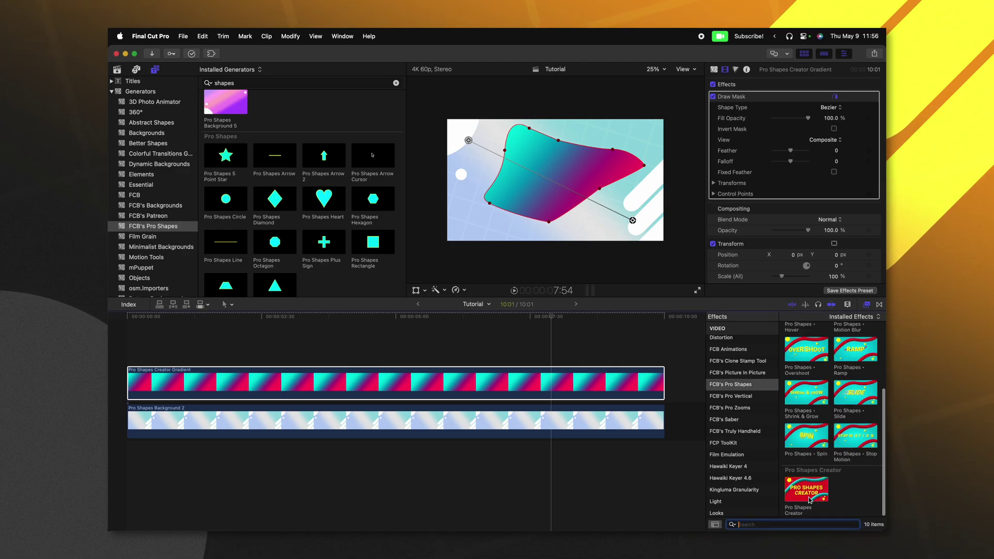
pyautogui.moveTo(809, 498); pyautogui.dragTo(499, 383)
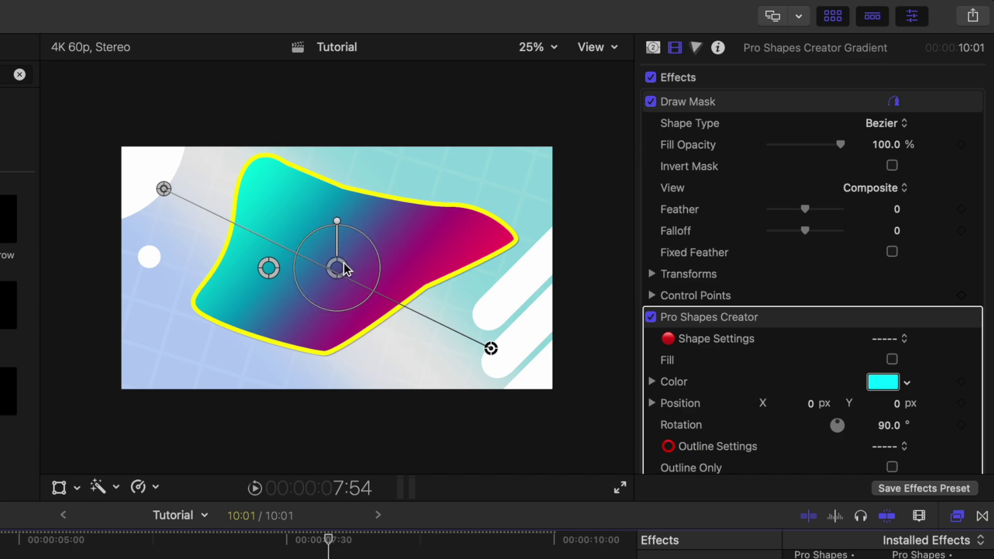
# - Move the outlined shape's centre, then undo a trial rotation
pyautogui.moveTo(334, 276); pyautogui.dragTo(326, 334)
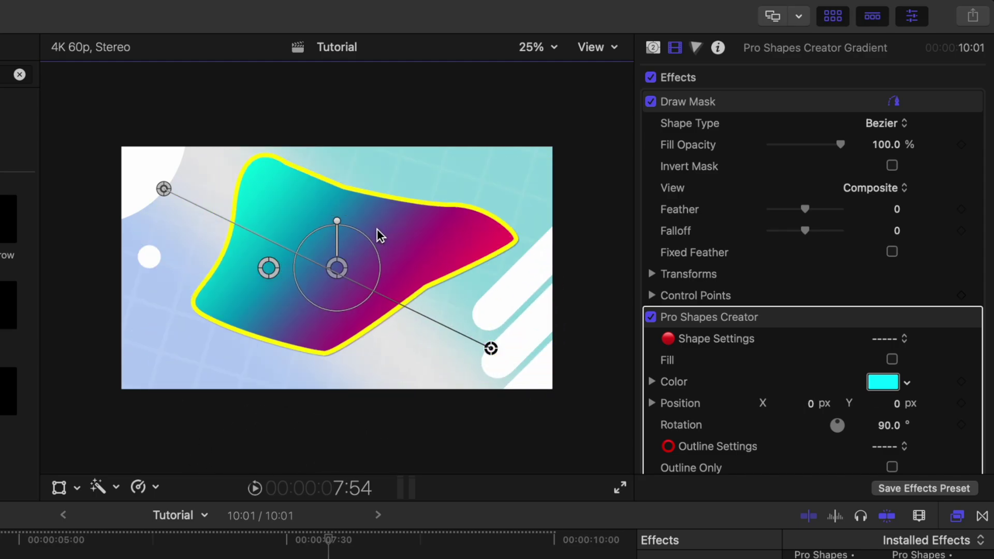
pyautogui.moveTo(337, 222); pyautogui.dragTo(358, 228)
pyautogui.press('super+z')
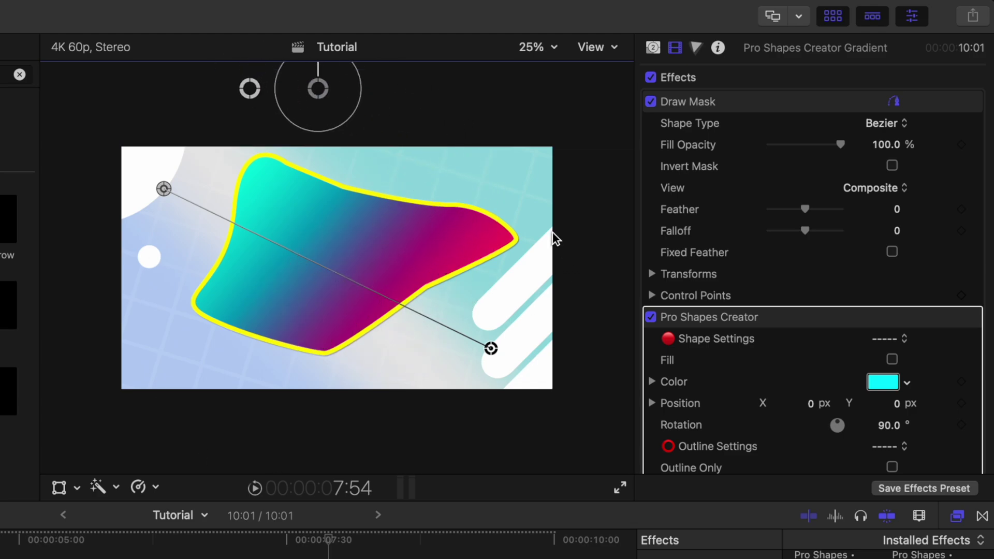
# - Set the outline width to 45 and try a solid cyan fill before turning it off
pyautogui.scroll(-10, 694, 410)
pyautogui.moveTo(782, 210); pyautogui.dragTo(797, 216)
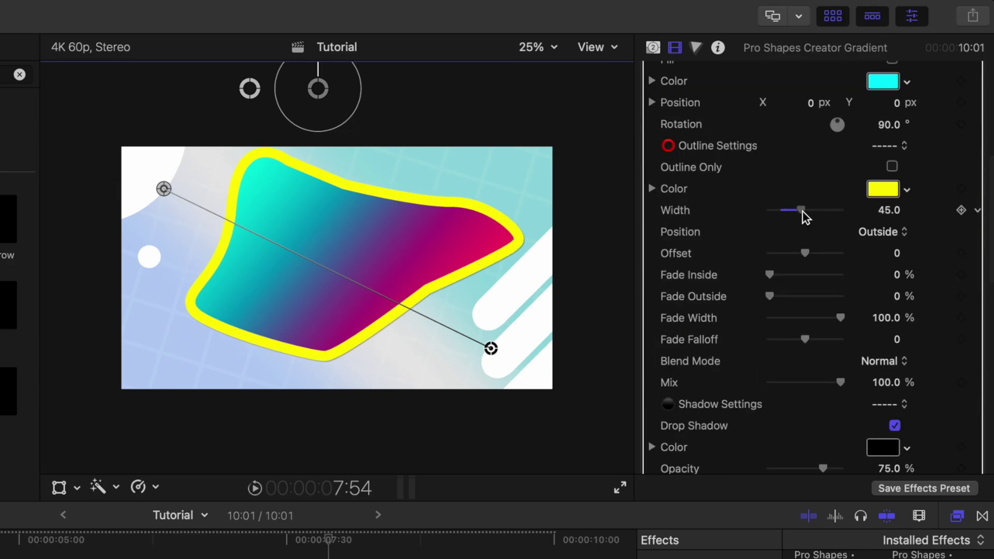
pyautogui.scroll(1, 811, 218)
pyautogui.click(892, 81)
pyautogui.scroll(1, 881, 104)
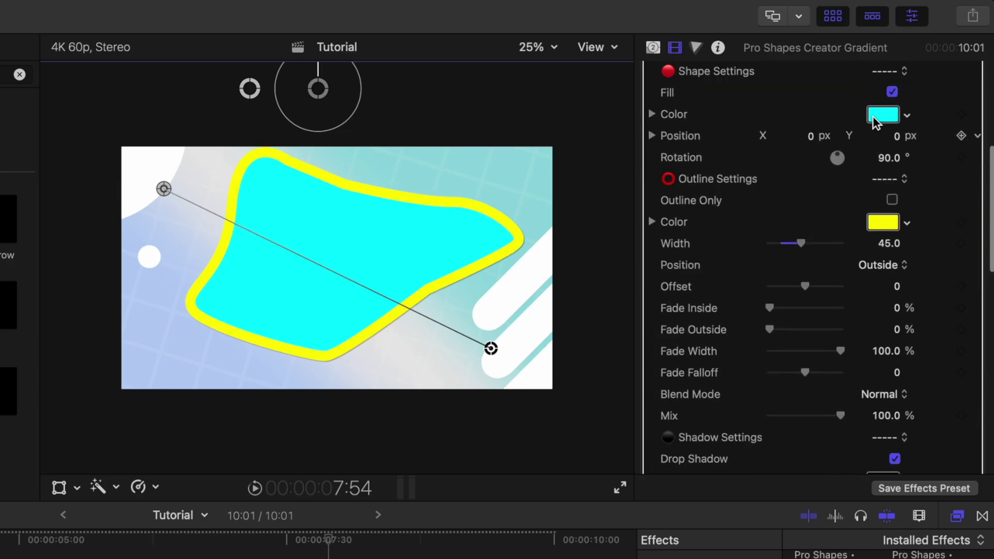
pyautogui.scroll(3, 878, 135)
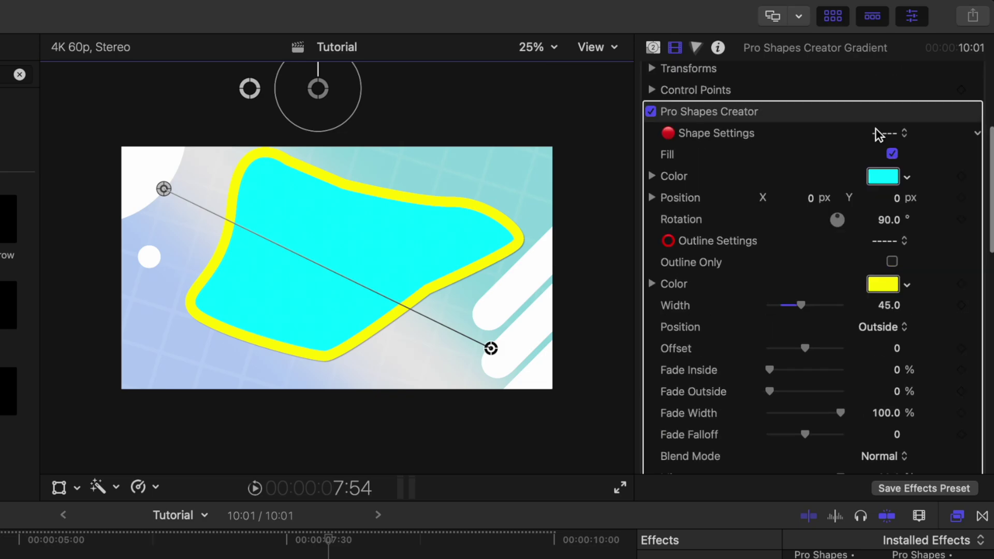
pyautogui.click(892, 155)
# - Enable Outline Only and push the drop shadow Distance out to 42
pyautogui.scroll(-4, 843, 235)
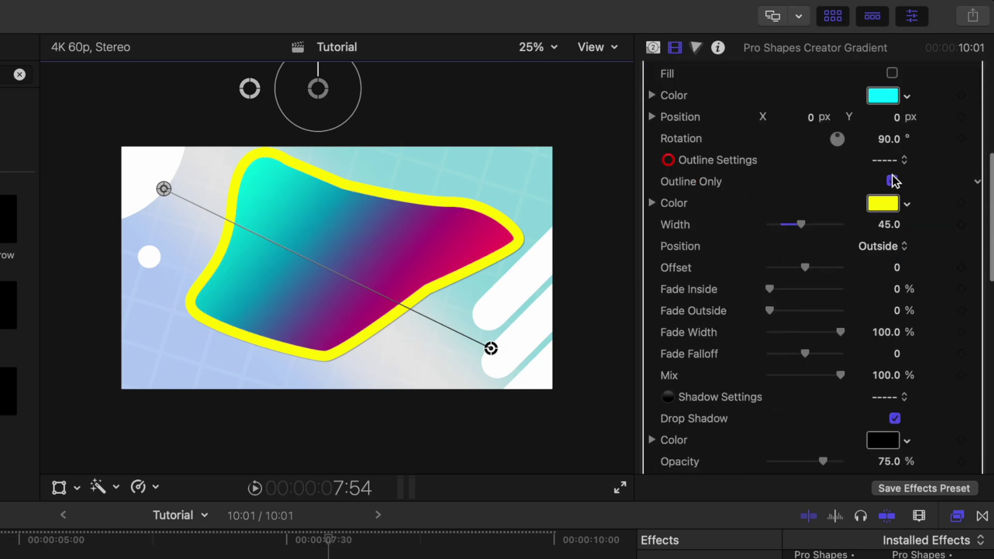
pyautogui.click(893, 181)
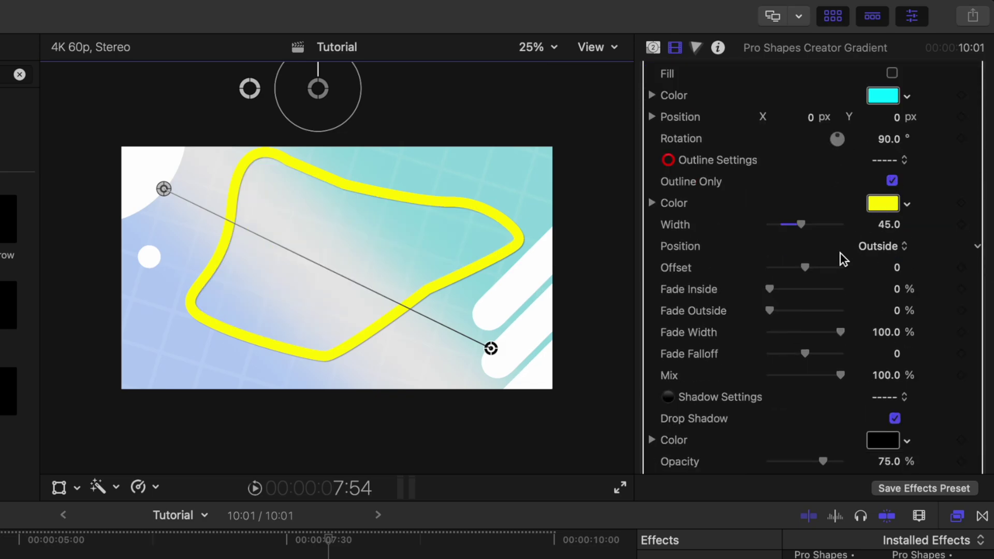
pyautogui.scroll(-4, 837, 325)
pyautogui.moveTo(774, 424); pyautogui.dragTo(799, 423)
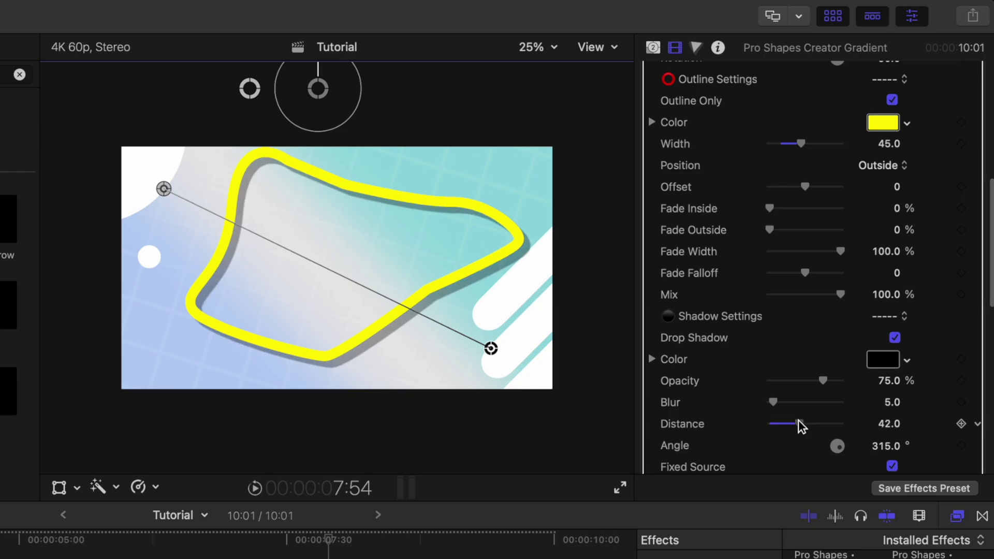